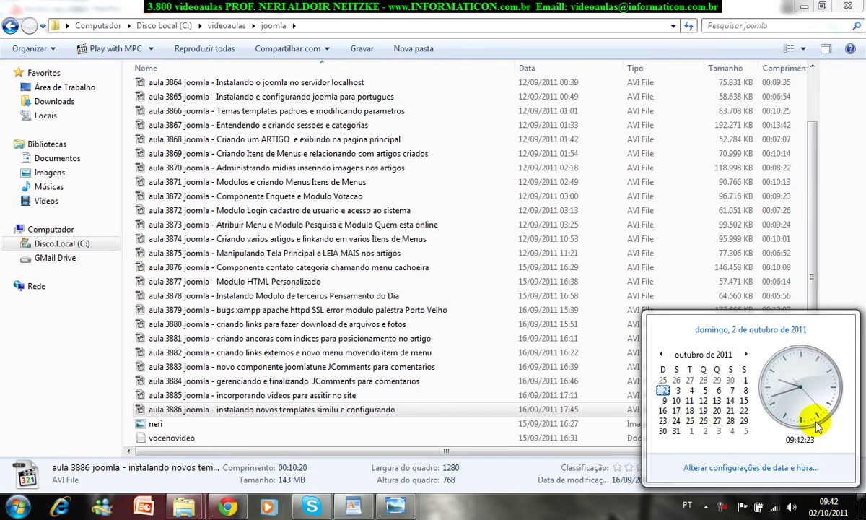
# Look through the list of Joomla lesson videos in the joomla folder, up to lesson 3886 on installing new templates
pyautogui.click(844, 244)
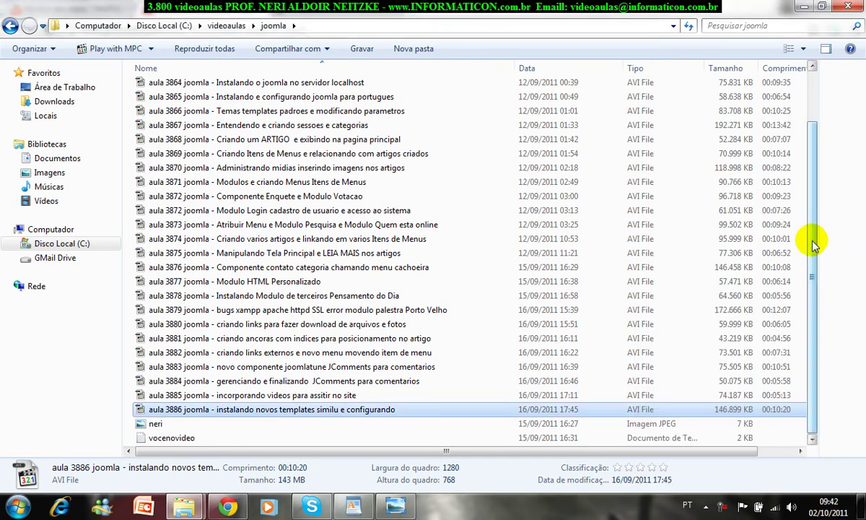
pyautogui.scroll(2, 802, 174)
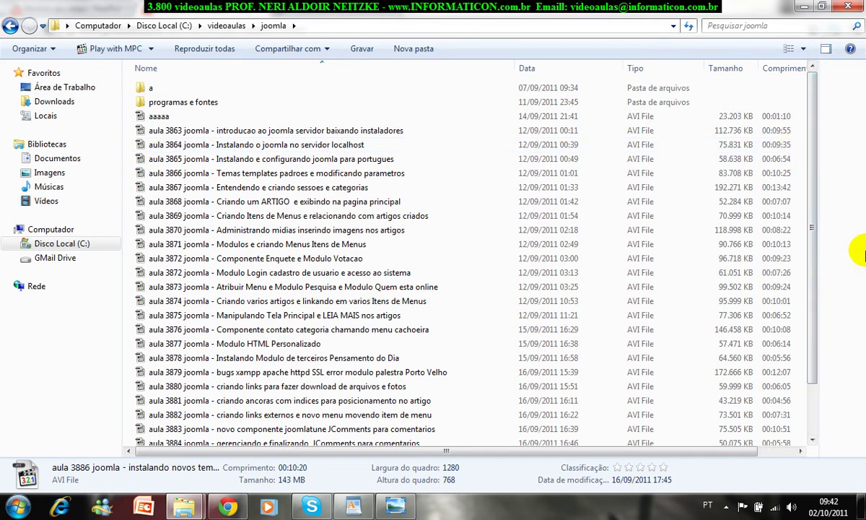
pyautogui.scroll(-2, 718, 324)
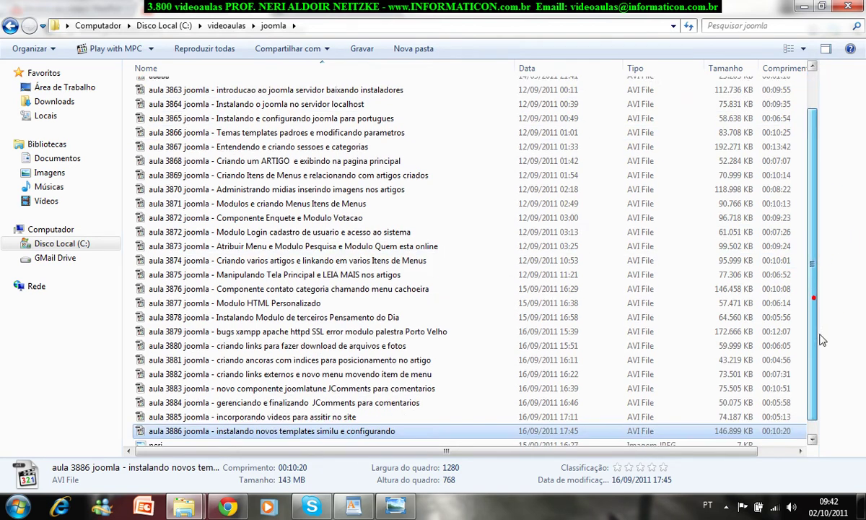
pyautogui.click(280, 410)
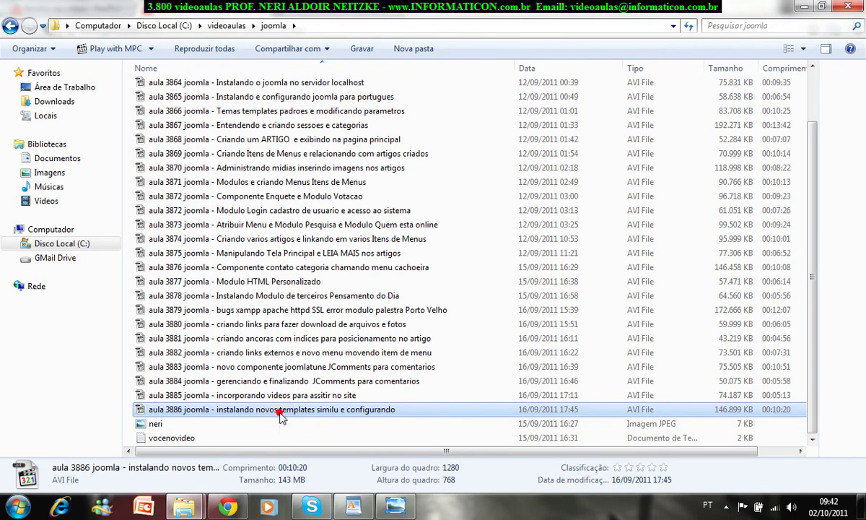
pyautogui.click(407, 438)
pyautogui.click(398, 410)
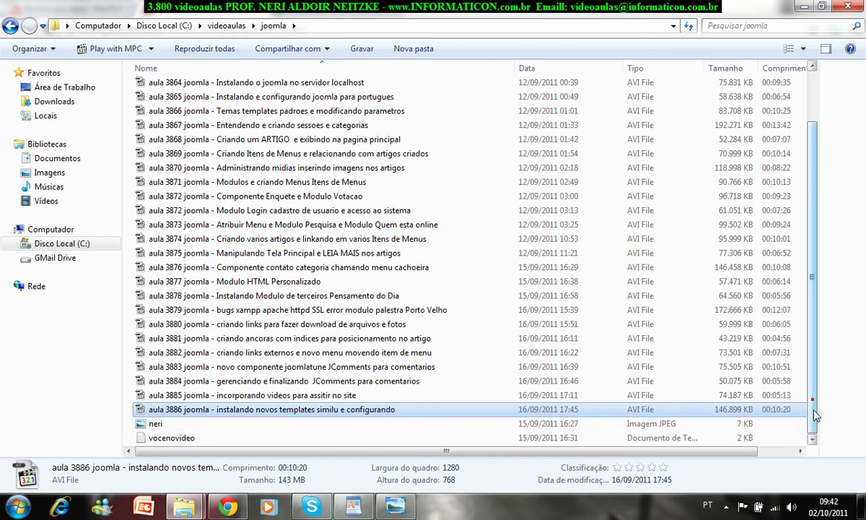
pyautogui.moveTo(693, 450); pyautogui.dragTo(579, 483)
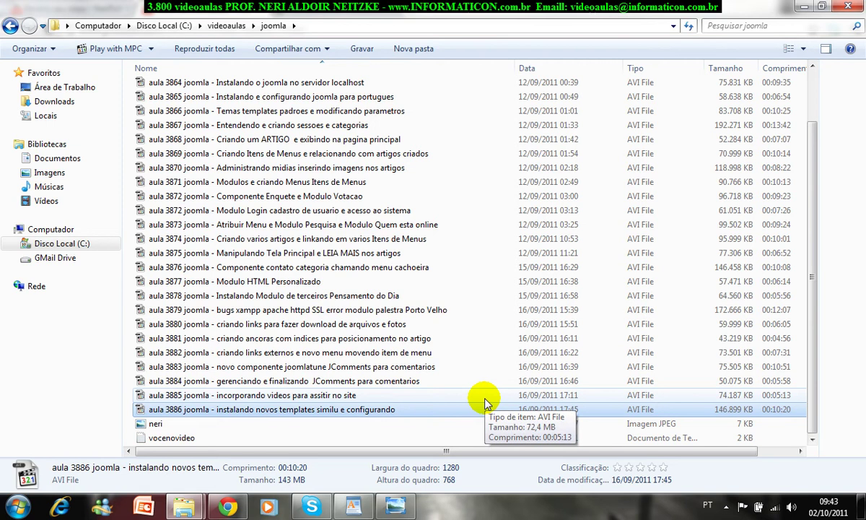
# Launch xampp-control from the xampp folder on drive C and start the MySql and Apache modules
pyautogui.click(162, 27)
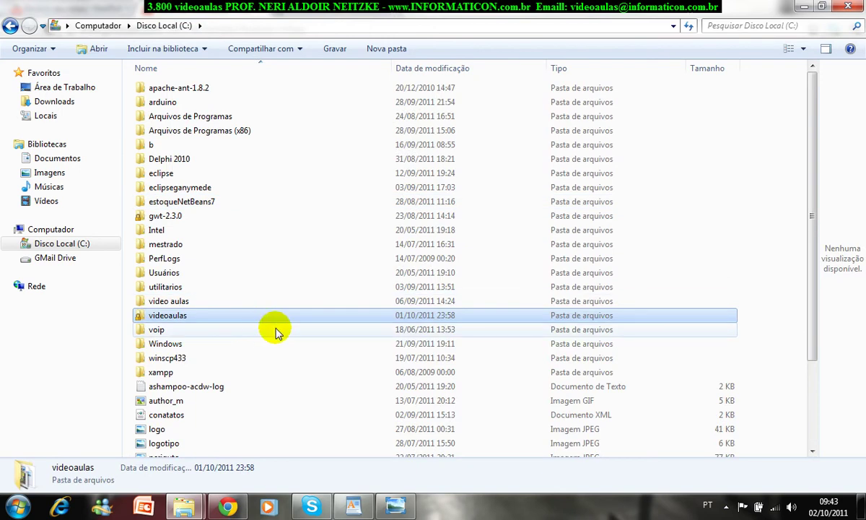
pyautogui.click(726, 505)
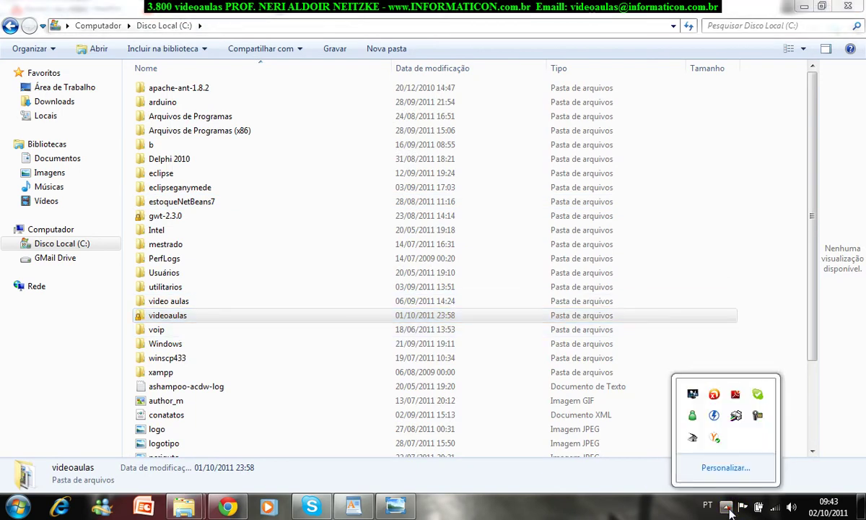
pyautogui.doubleClick(213, 372)
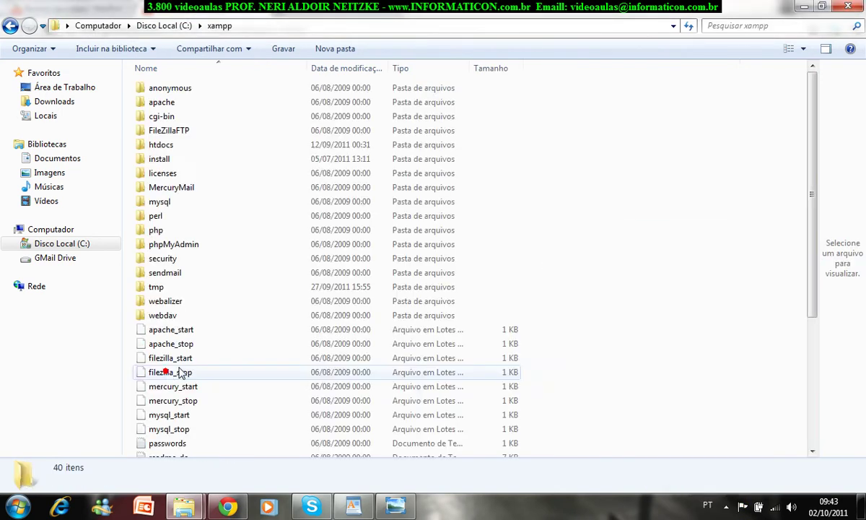
pyautogui.scroll(-5, 303, 375)
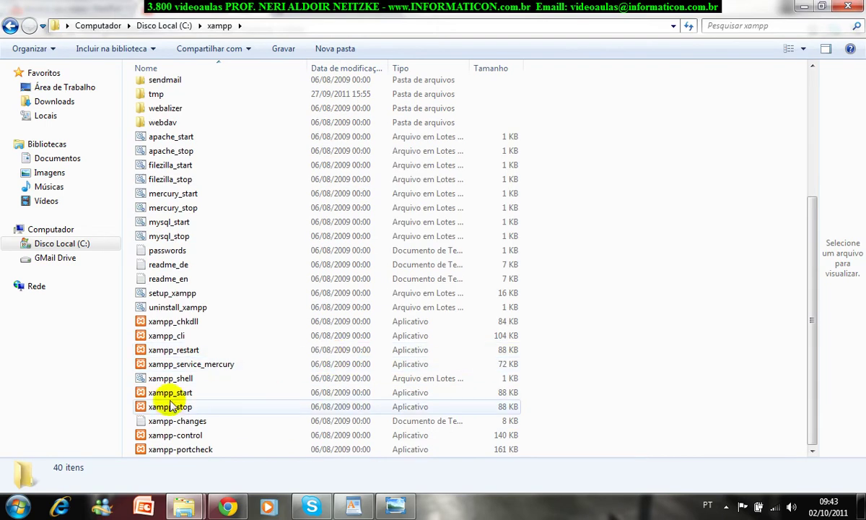
pyautogui.doubleClick(177, 434)
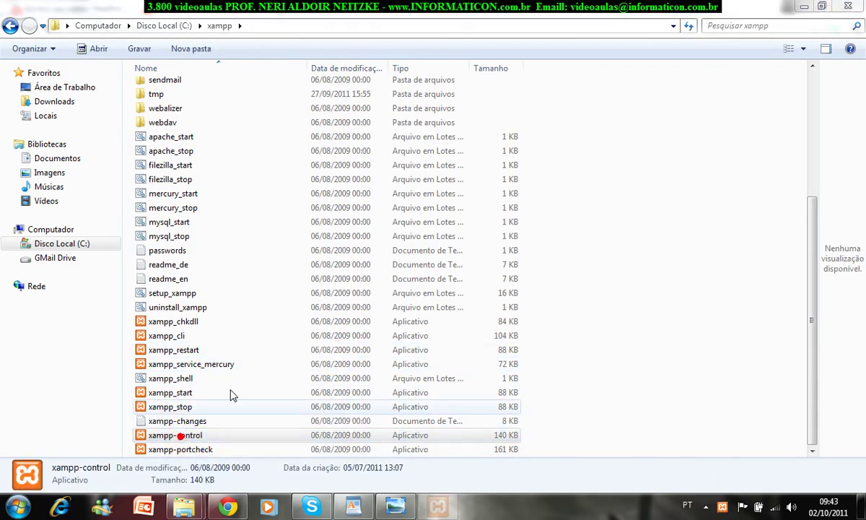
pyautogui.click(717, 332)
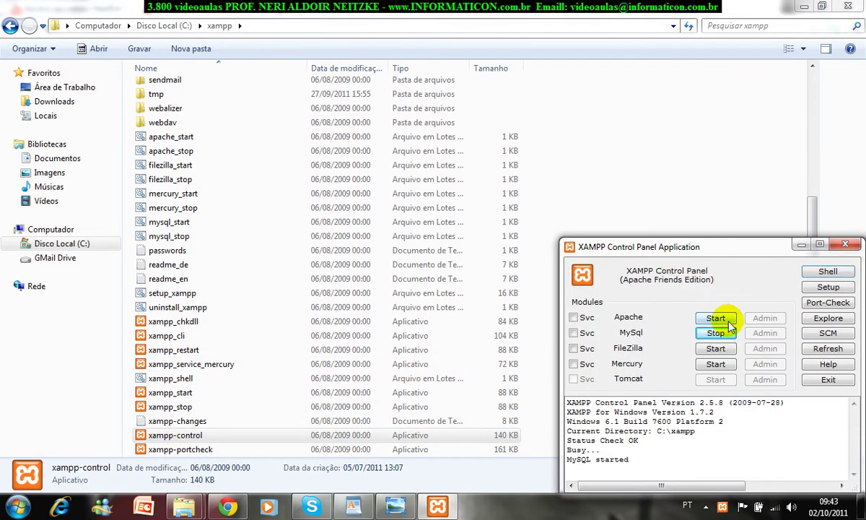
pyautogui.click(718, 319)
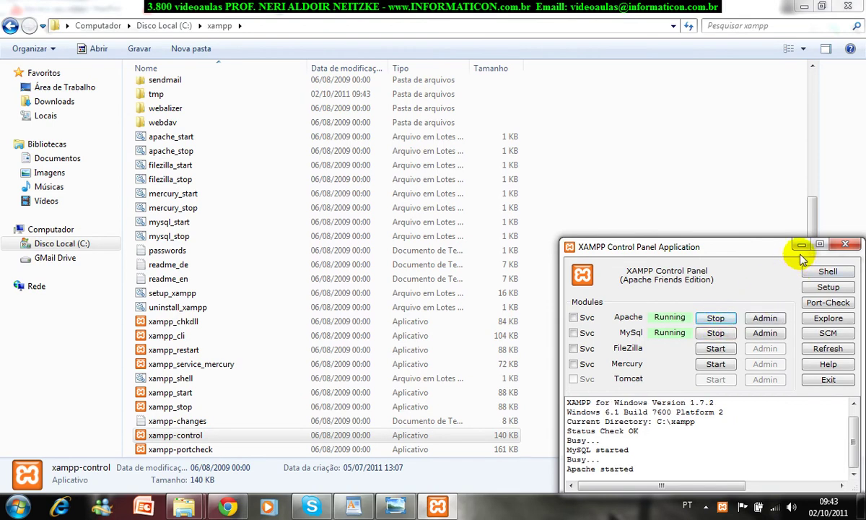
# Switch to Chrome and load the local XAMPP page at localhost:8090
pyautogui.click(227, 507)
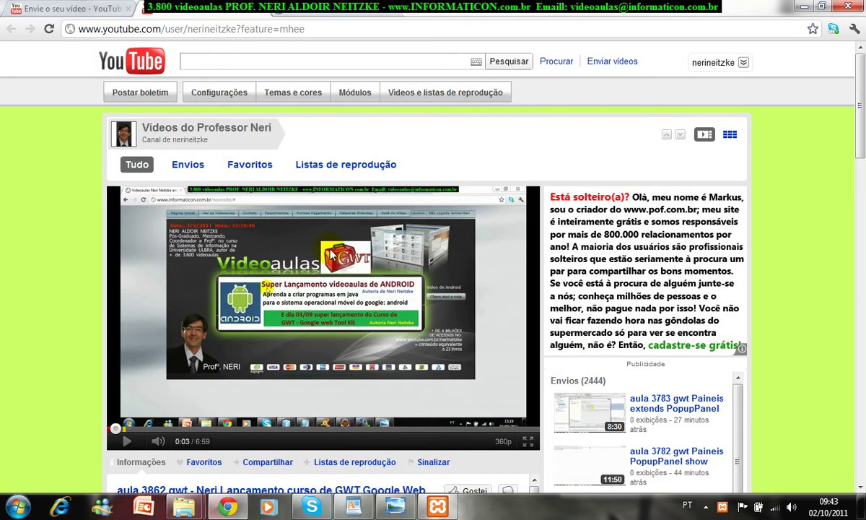
pyautogui.click(316, 29)
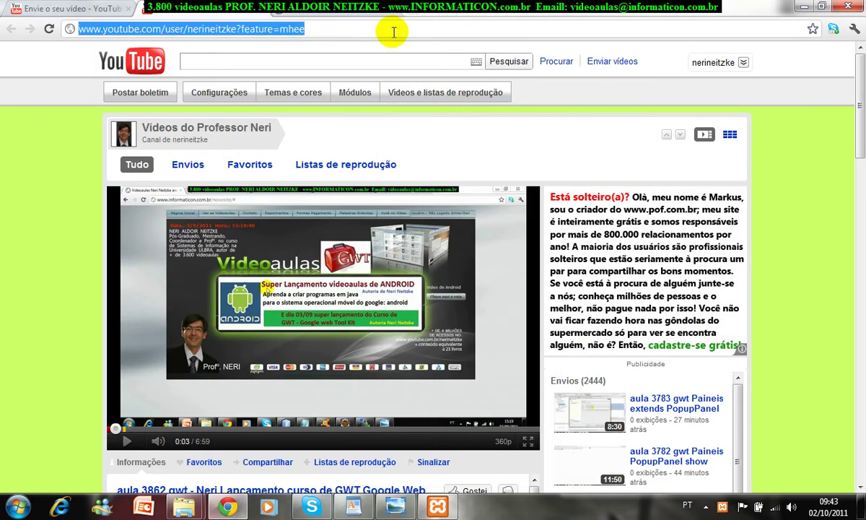
pyautogui.write('lo')
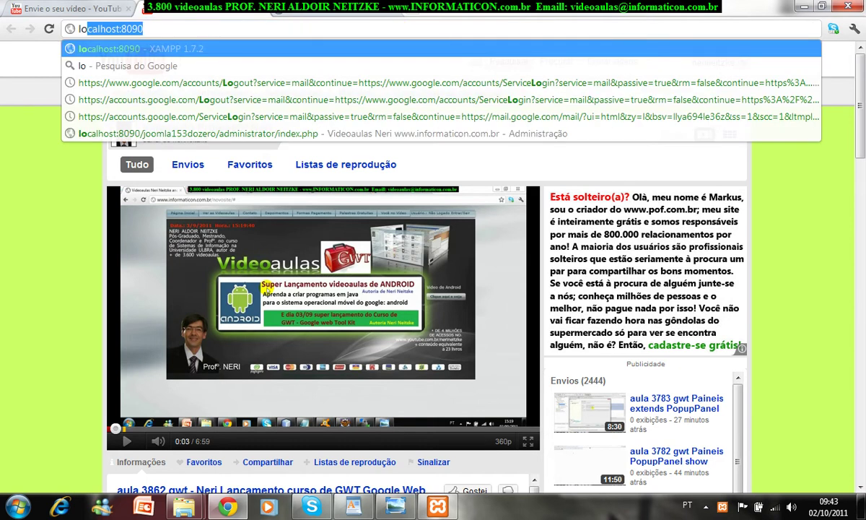
pyautogui.press('Return')
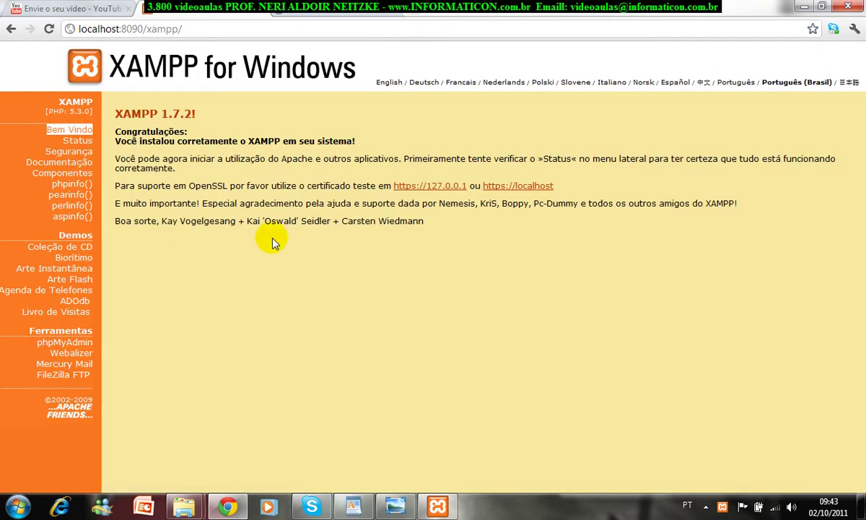
# Load the Joomla site at localhost:8090/joomla153dozero/ and look over its home page
pyautogui.click(217, 30)
pyautogui.click(215, 29)
pyautogui.press('BackSpace')
pyautogui.press('BackSpace')
pyautogui.press('BackSpace')
pyautogui.press('BackSpace')
pyautogui.press('BackSpace')
pyautogui.press('BackSpace')
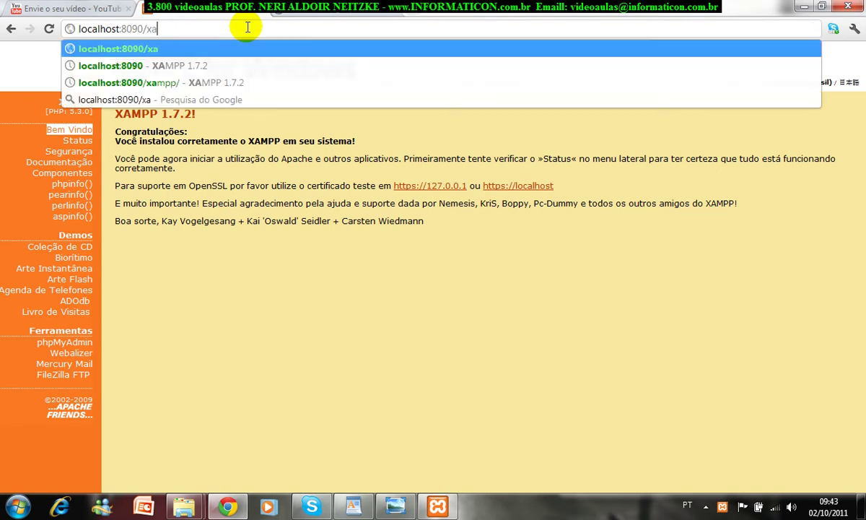
pyautogui.write('joom')
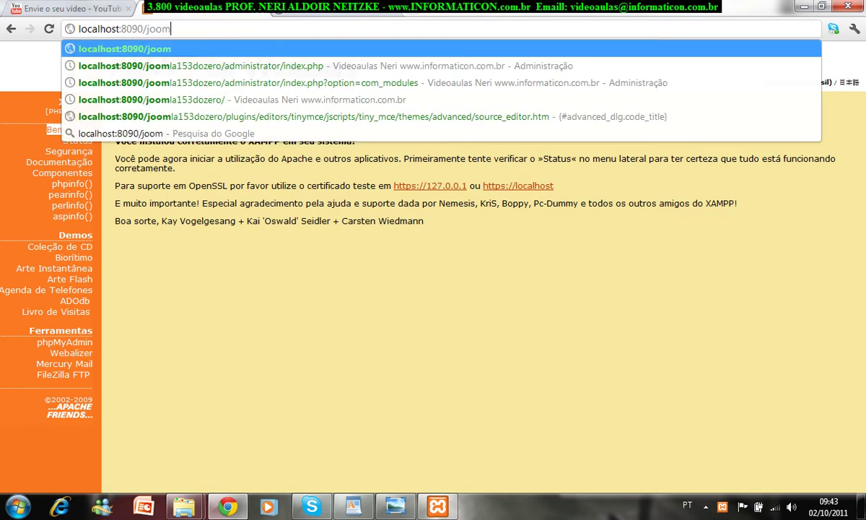
pyautogui.write('la')
pyautogui.press('Down')
pyautogui.press('Down')
pyautogui.press('Down')
pyautogui.press('Return')
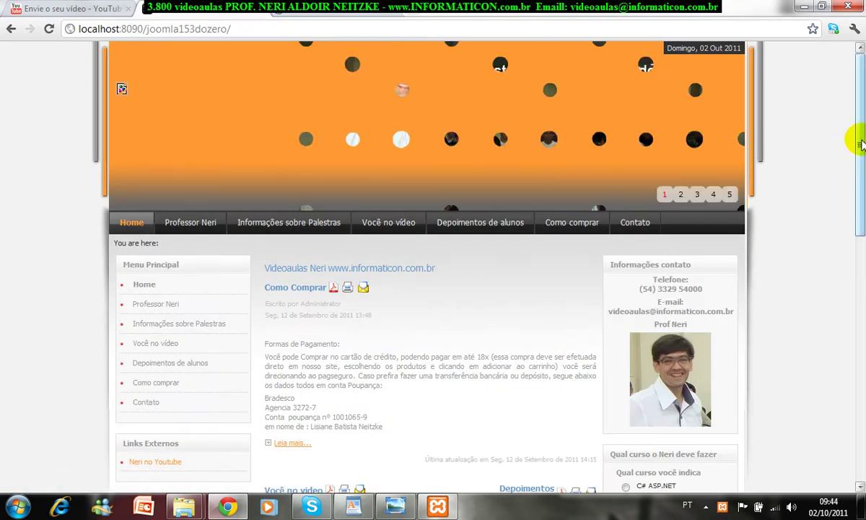
pyautogui.scroll(-4, 858, 137)
pyautogui.scroll(-3, 859, 139)
pyautogui.moveTo(864, 348); pyautogui.dragTo(859, 117)
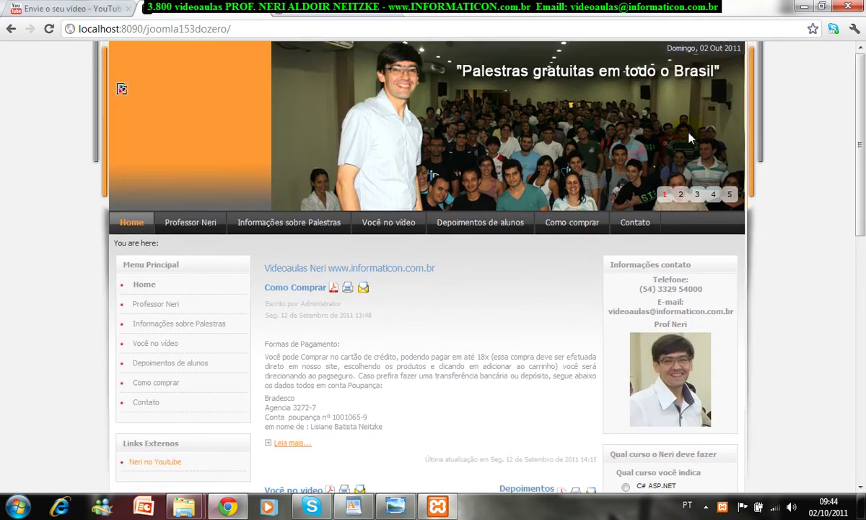
# Go to the site's administration login page at localhost:8090/joomla153dozero/administrator/index.php
pyautogui.click(288, 24)
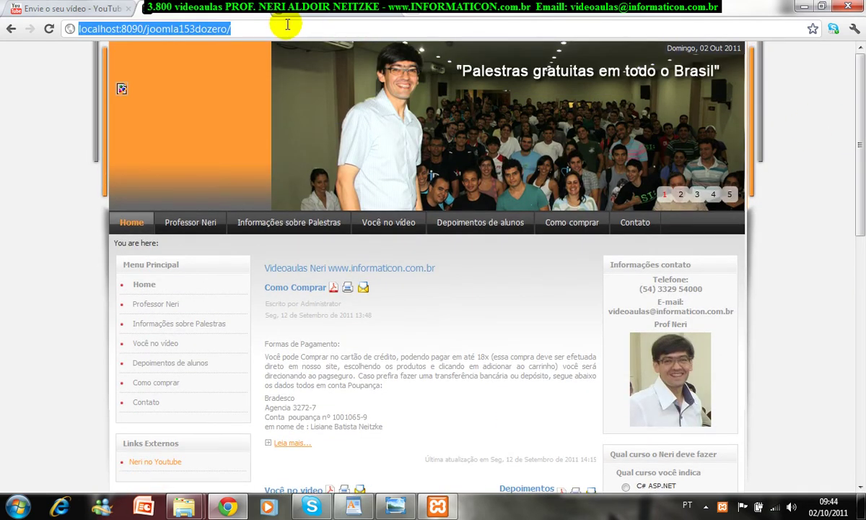
pyautogui.click(273, 22)
pyautogui.write('ad')
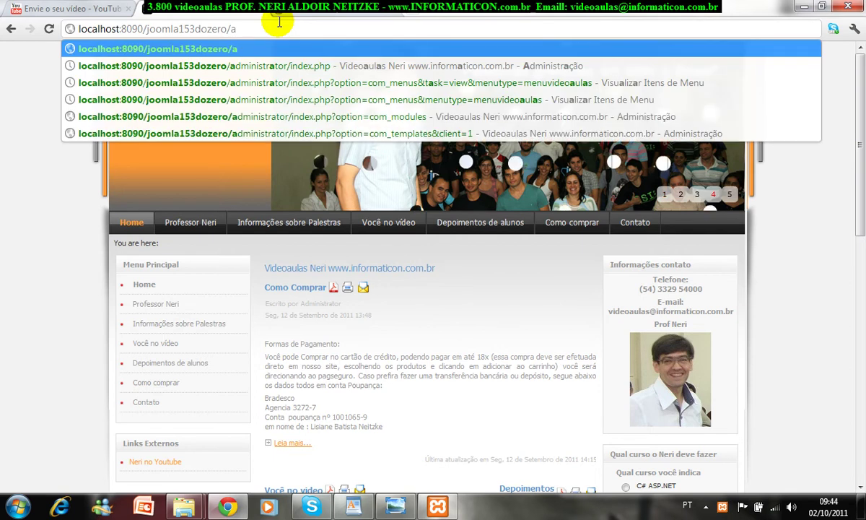
pyautogui.press('Down')
pyautogui.press('Down')
pyautogui.press('Up')
pyautogui.press('Return')
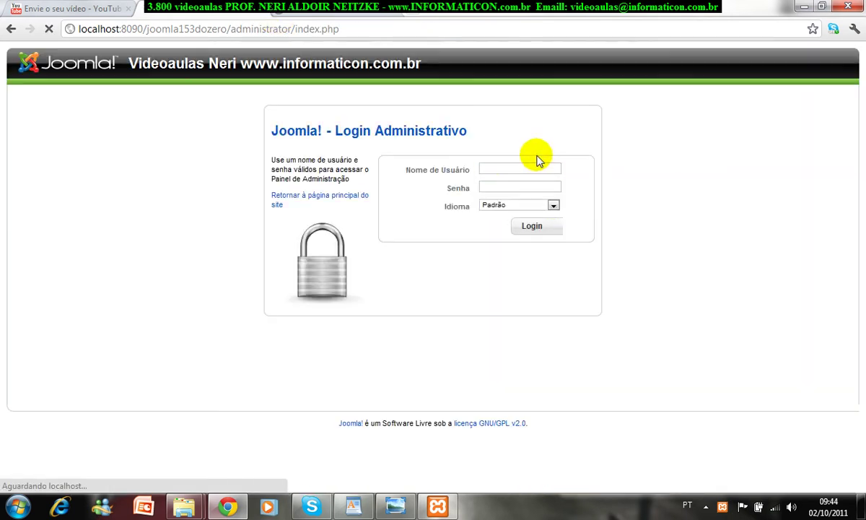
# Log in to the Joomla administration with the username admin and the account password
pyautogui.click(503, 168)
pyautogui.write('admin')
pyautogui.press('Tab')
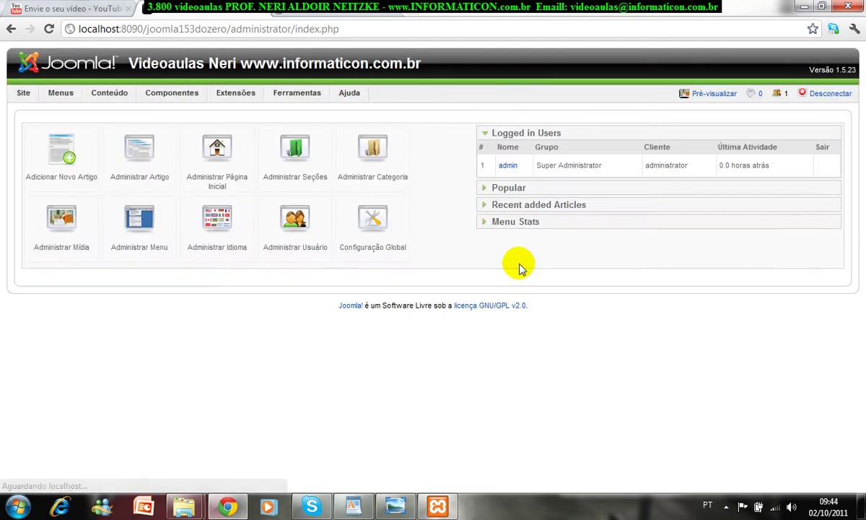
# Open the site preview (Pré-visualizar) in a new browser tab and look over the public home page
pyautogui.rightClick(717, 95)
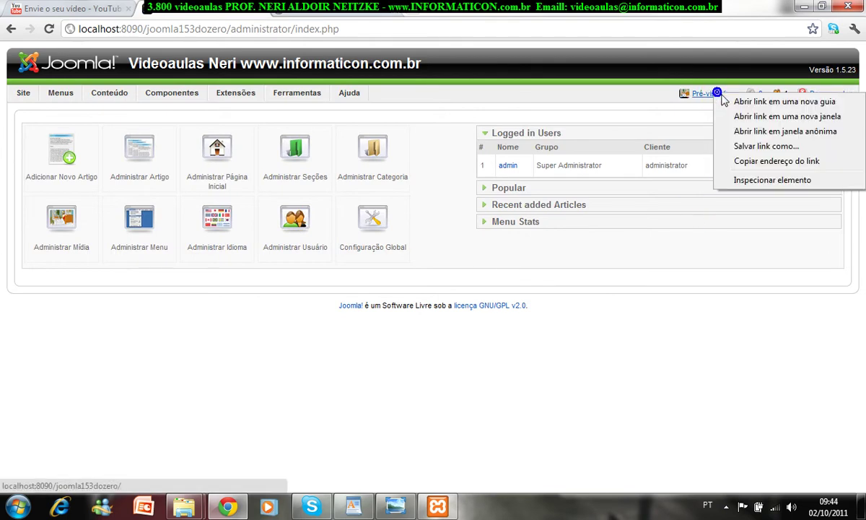
pyautogui.click(747, 101)
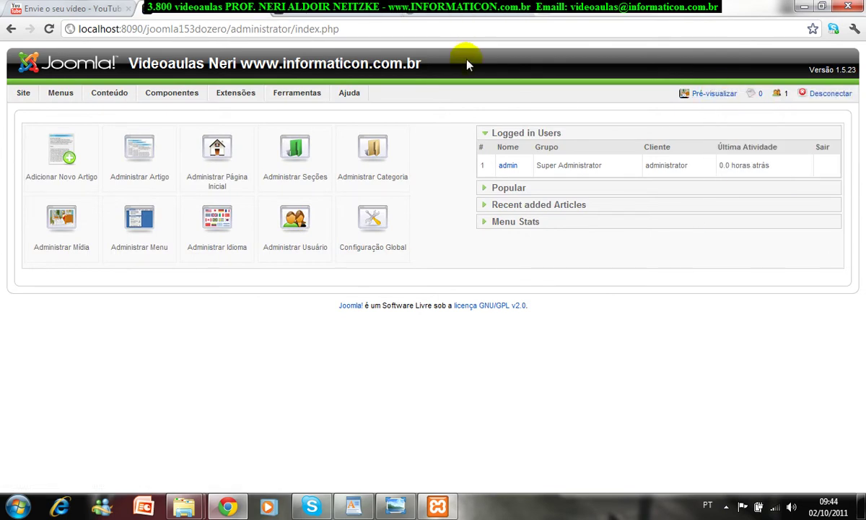
pyautogui.click(330, 16)
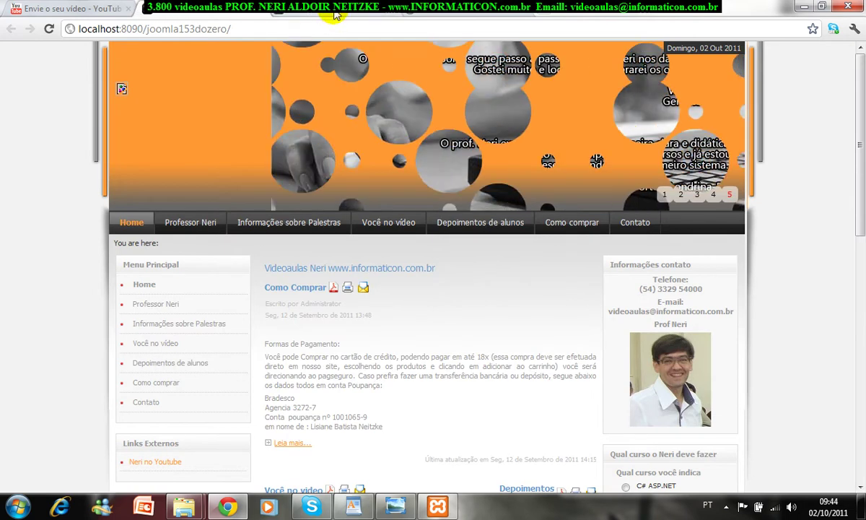
pyautogui.click(336, 18)
pyautogui.click(216, 13)
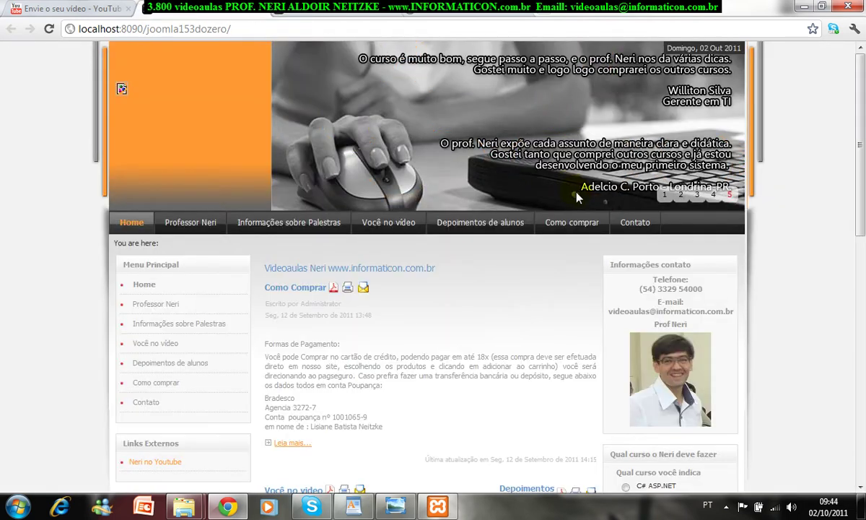
pyautogui.scroll(-5, 541, 205)
pyautogui.scroll(5, 532, 213)
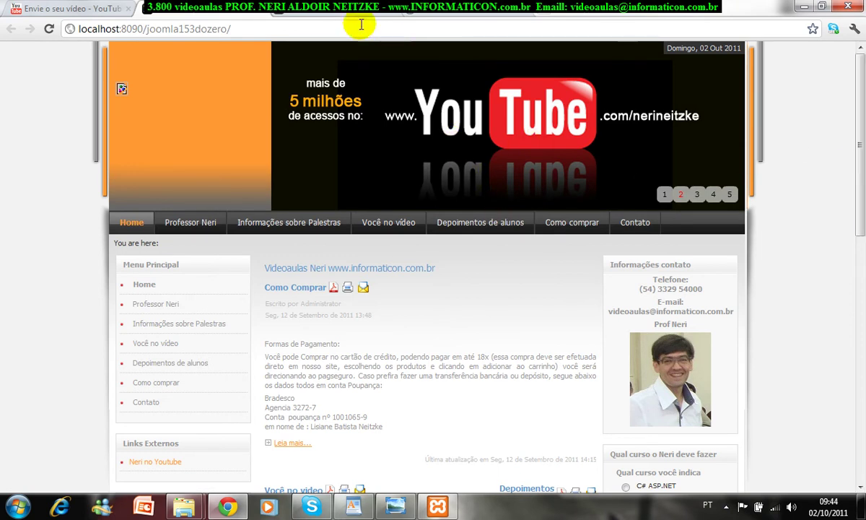
# Return to the Joomla administration tab, then switch to Windows Explorer and go back to the videoaulas\joomla folder
pyautogui.click(339, 10)
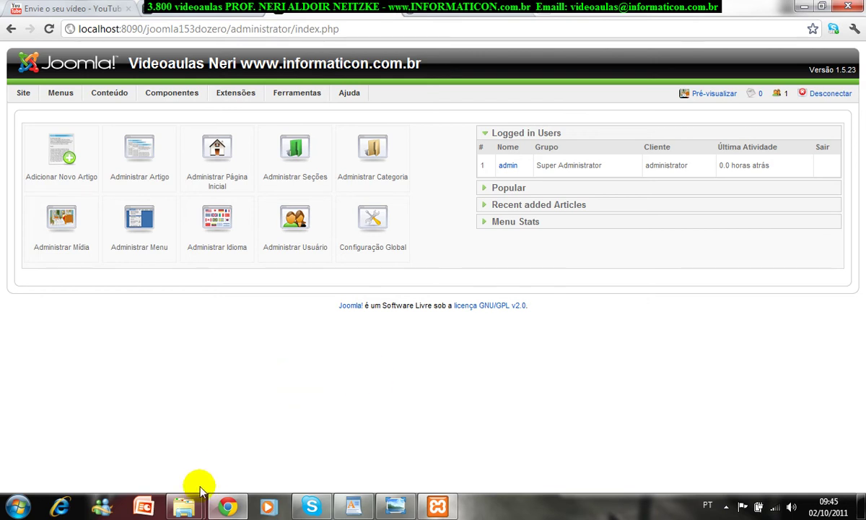
pyautogui.moveTo(184, 509)
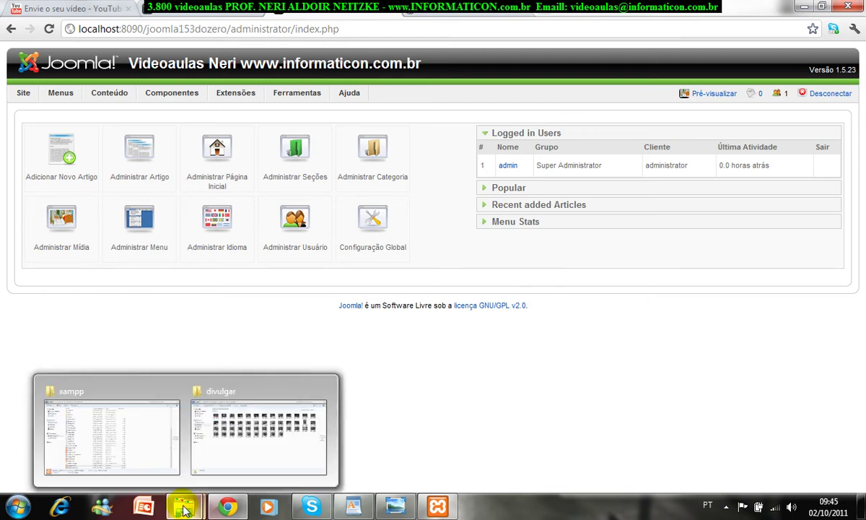
pyautogui.click(142, 458)
pyautogui.scroll(4, 333, 249)
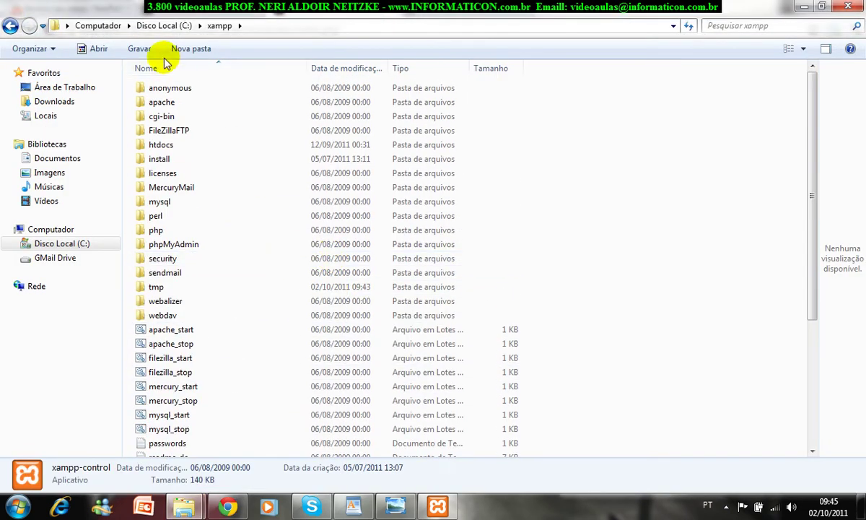
pyautogui.click(10, 27)
pyautogui.click(11, 26)
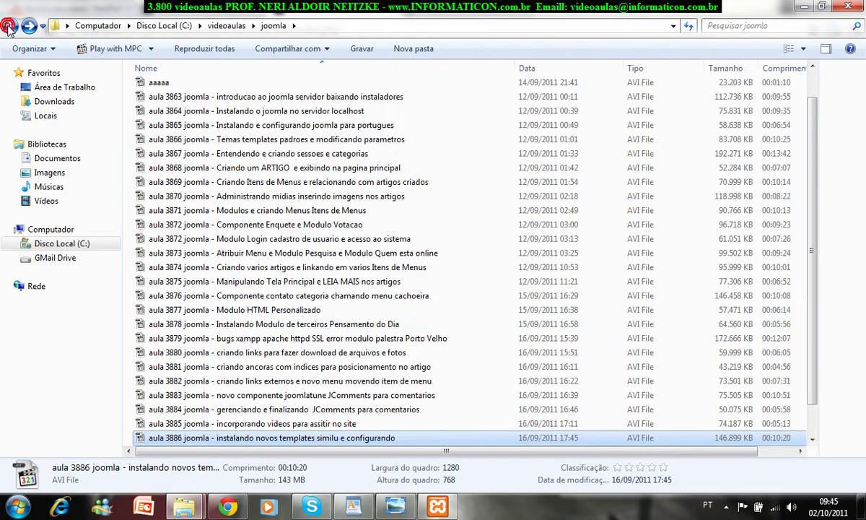
pyautogui.scroll(1, 816, 228)
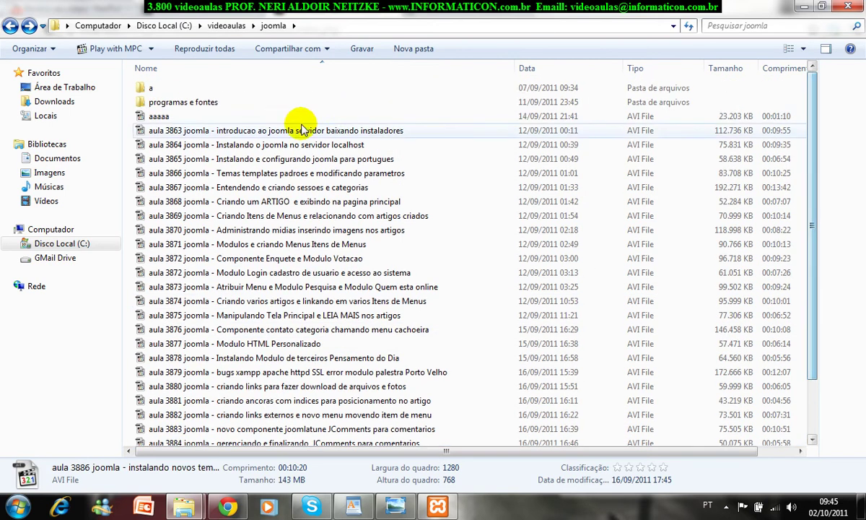
# Open the programas e fontes folder, select the udjamaflip-0.9beta archive and switch back to the browser
pyautogui.doubleClick(189, 97)
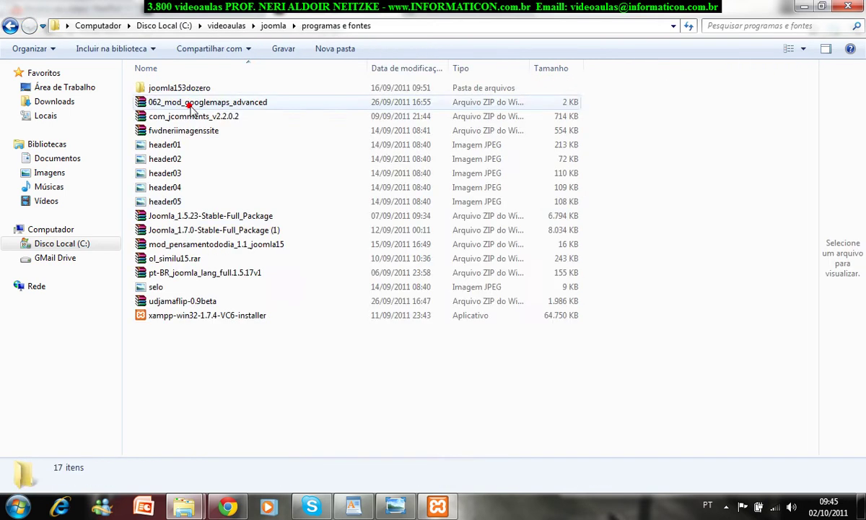
pyautogui.click(167, 301)
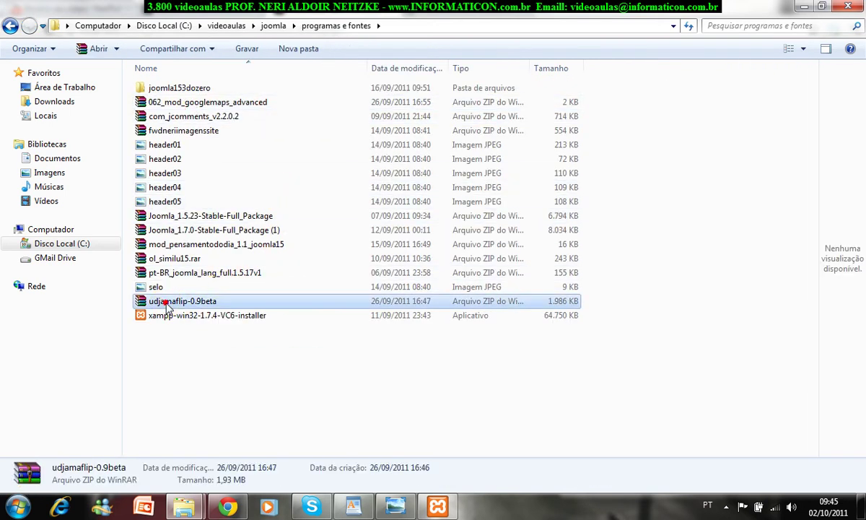
pyautogui.click(228, 505)
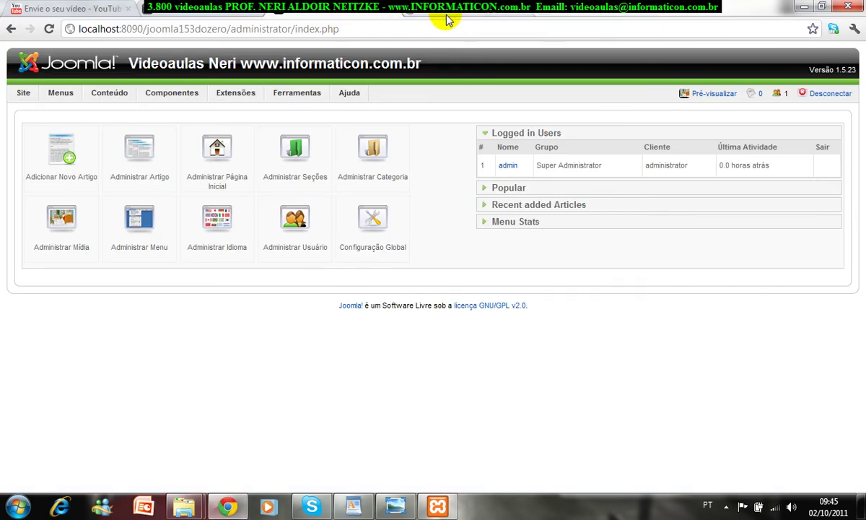
pyautogui.click(400, 16)
pyautogui.click(431, 25)
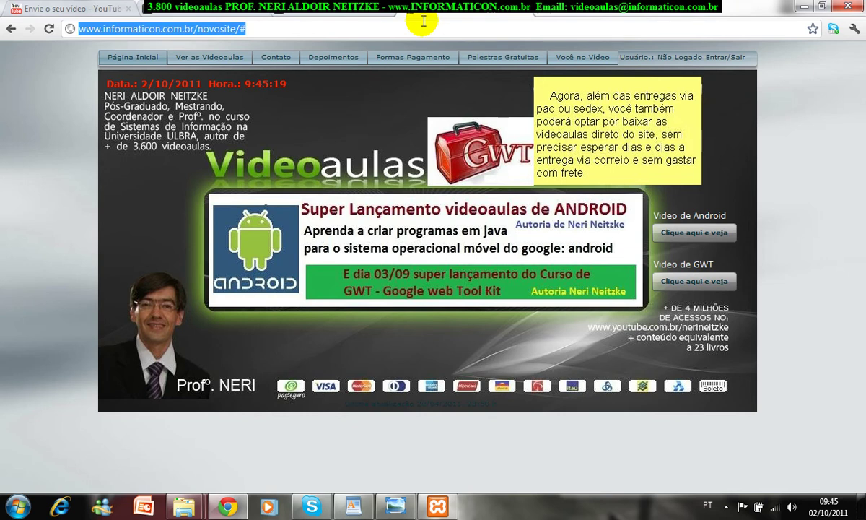
pyautogui.write('www.ud')
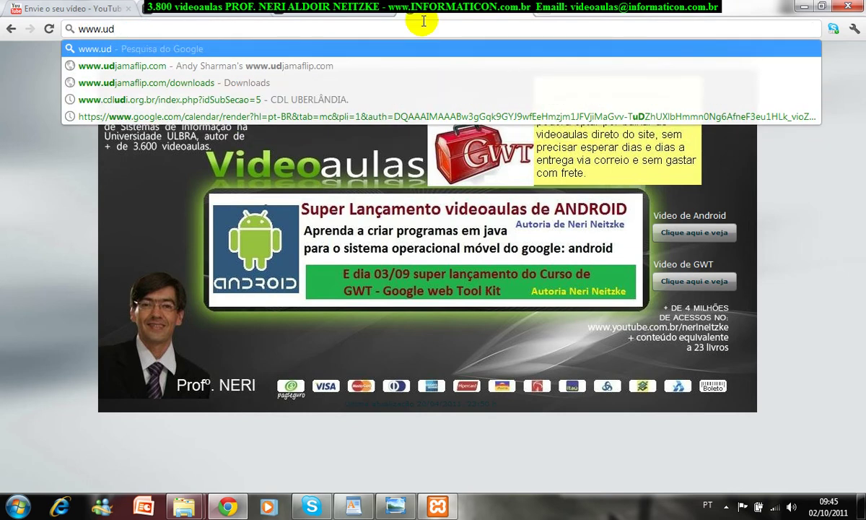
pyautogui.press('Down')
pyautogui.press('Return')
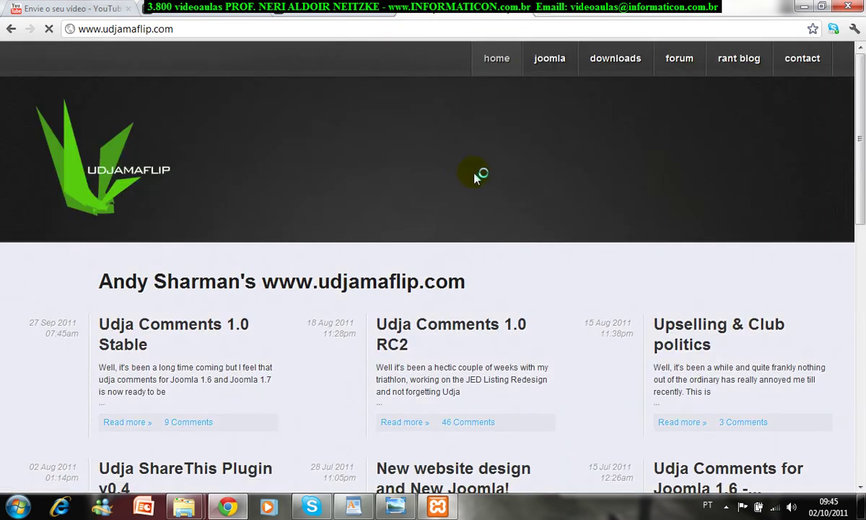
pyautogui.click(615, 59)
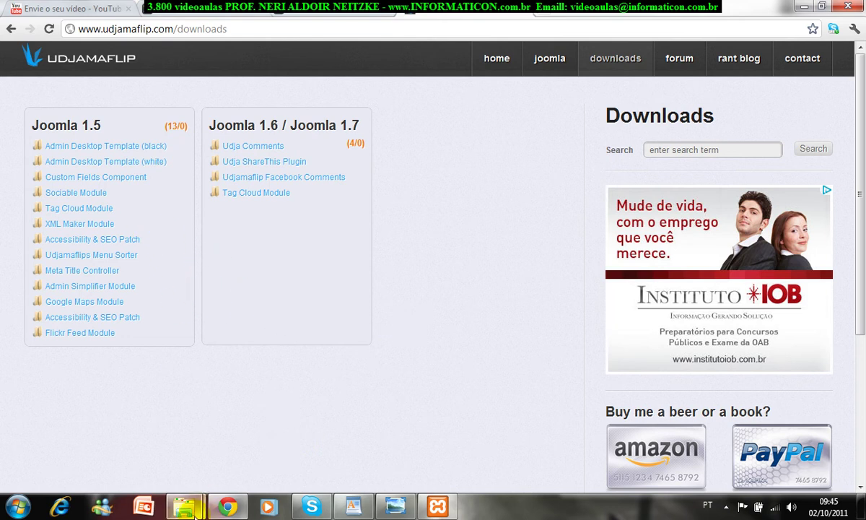
# Look at the programas e fontes folder in Windows Explorer, return to the browser and open the Admin Desktop Template (black) download category
pyautogui.moveTo(184, 505)
pyautogui.click(199, 473)
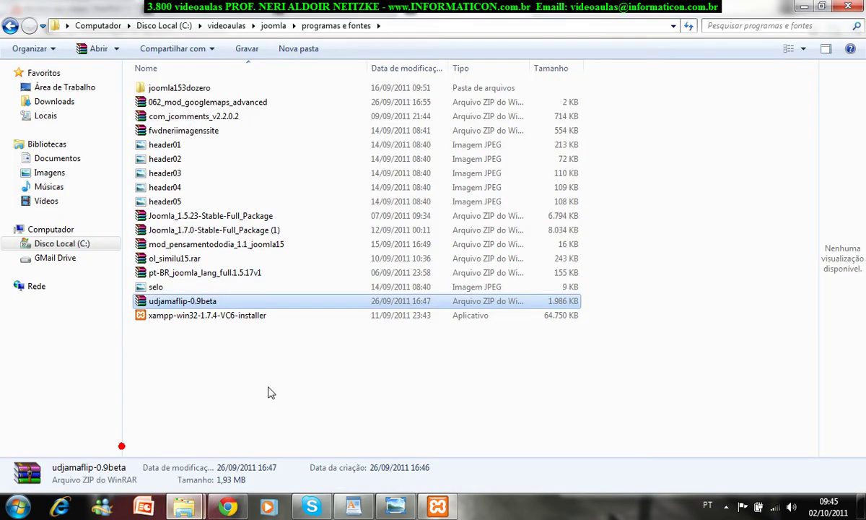
pyautogui.click(288, 373)
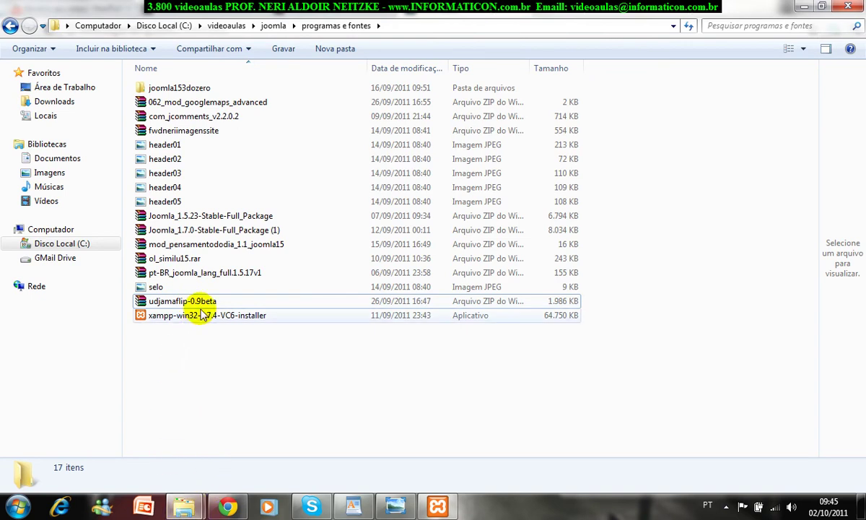
pyautogui.click(228, 507)
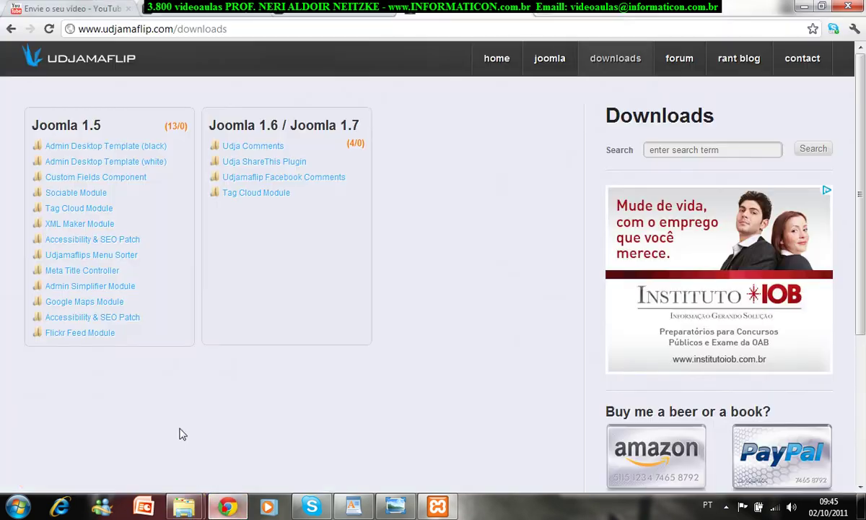
pyautogui.click(114, 147)
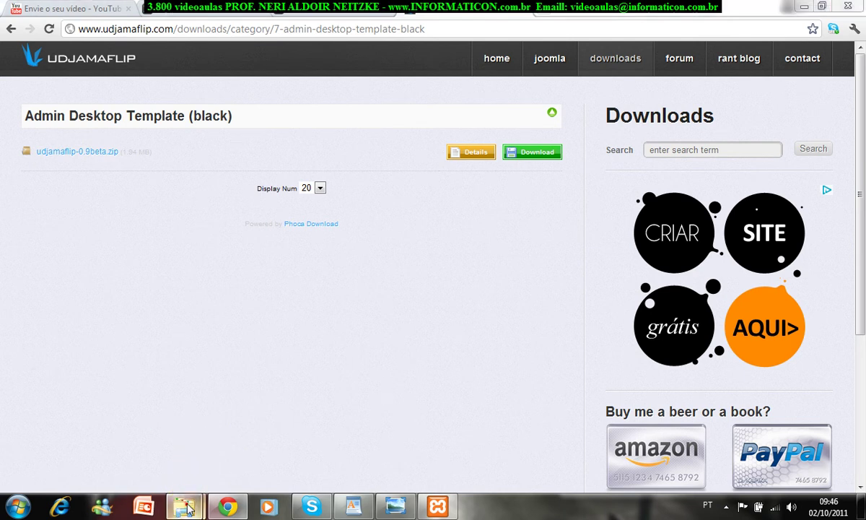
# Switch to Windows Explorer and select the local copy of udjamaflip-0.9beta in the programas e fontes folder
pyautogui.moveTo(186, 508)
pyautogui.click(122, 415)
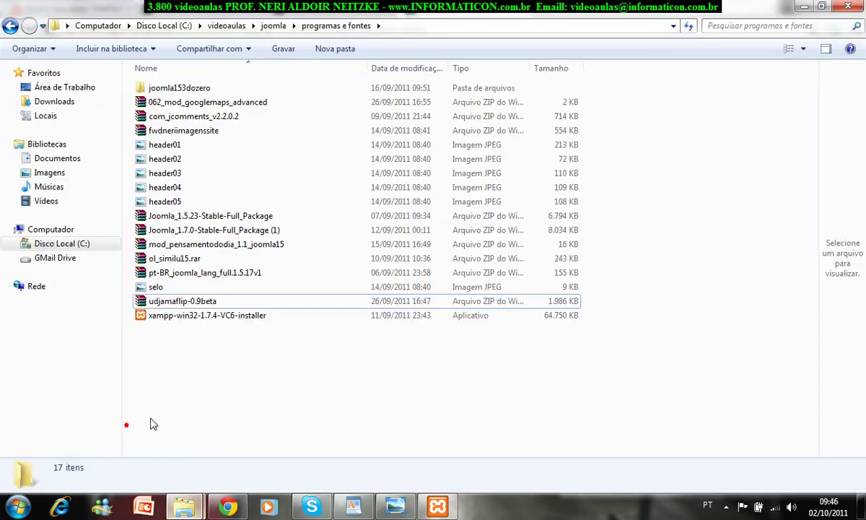
pyautogui.click(204, 305)
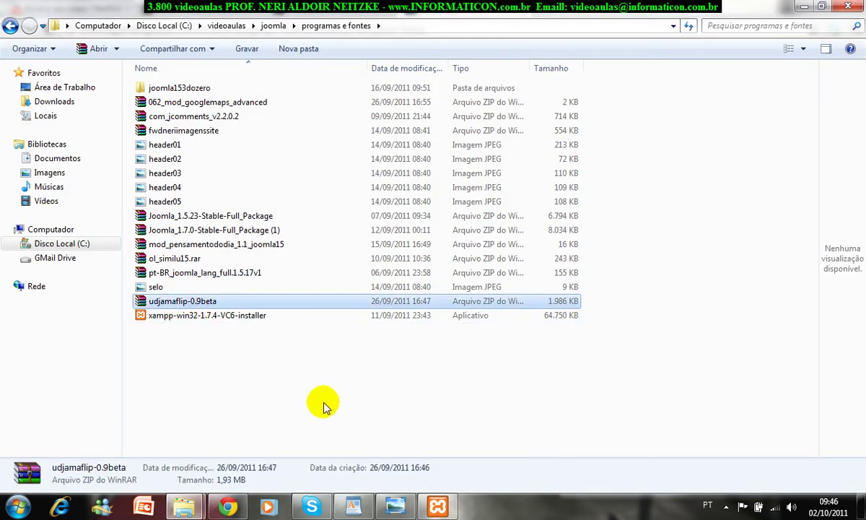
# Switch to the browser's Joomla administration tab and open the extension installer (Instalar/Desinstalar)
pyautogui.click(227, 505)
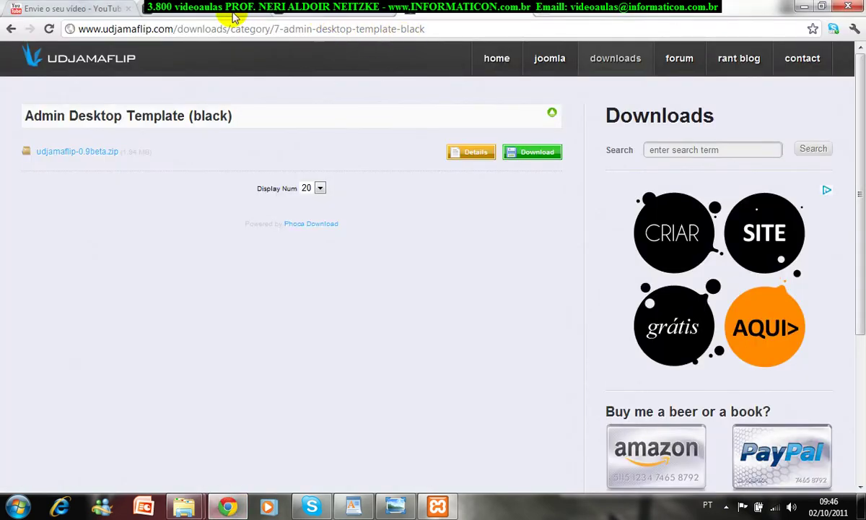
pyautogui.click(202, 11)
pyautogui.click(303, 11)
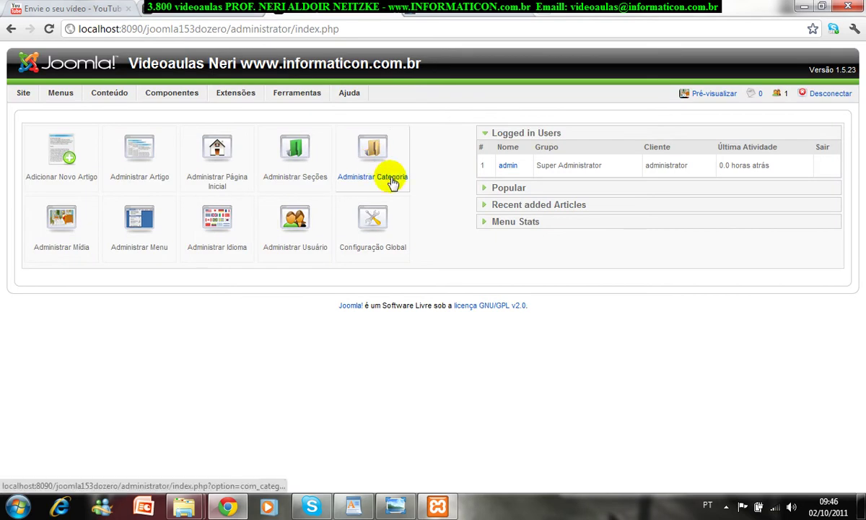
pyautogui.moveTo(235, 92)
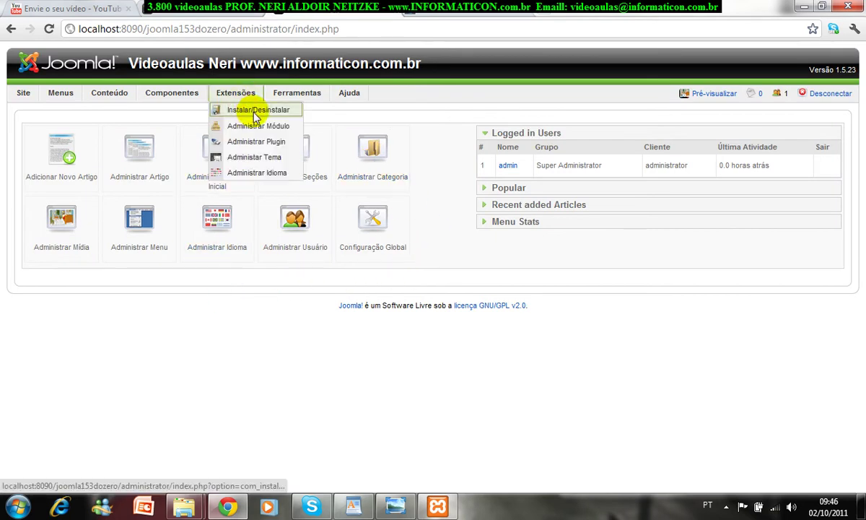
pyautogui.click(260, 110)
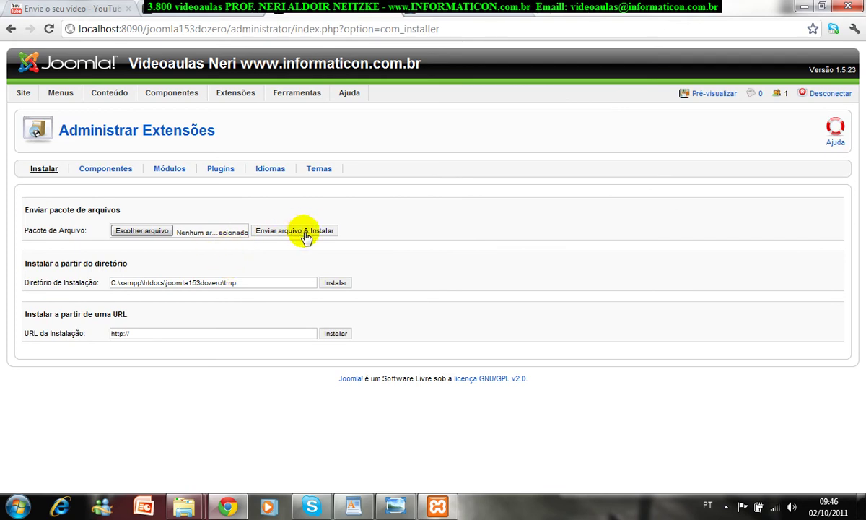
# Choose the udjamaflip-0.9beta package from videoaulas\joomla\programas e fontes, then upload and install it
pyautogui.click(143, 230)
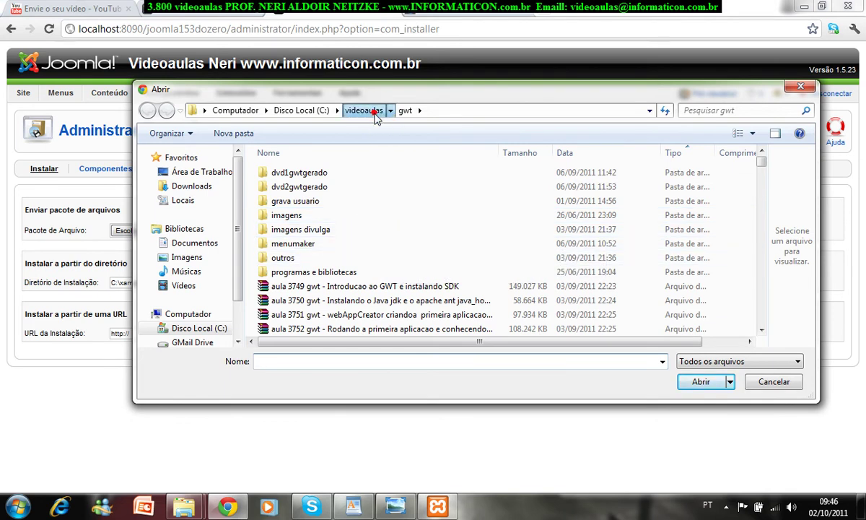
pyautogui.click(365, 111)
pyautogui.doubleClick(332, 196)
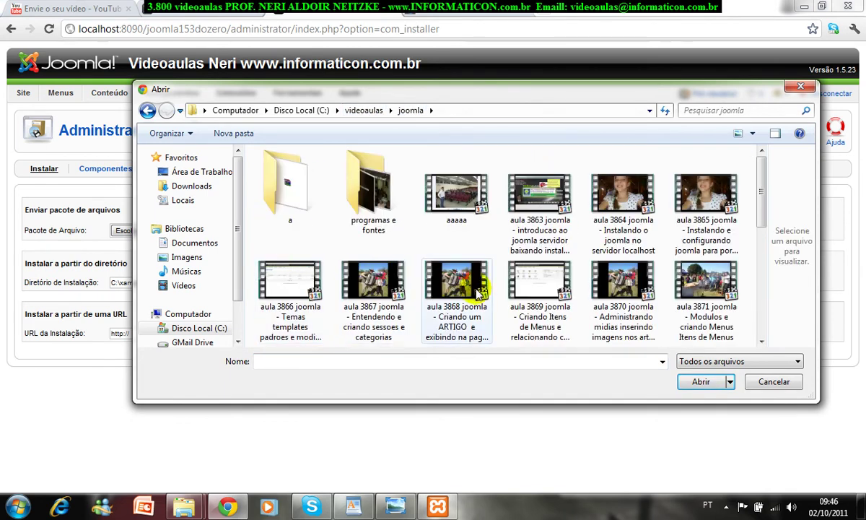
pyautogui.doubleClick(370, 189)
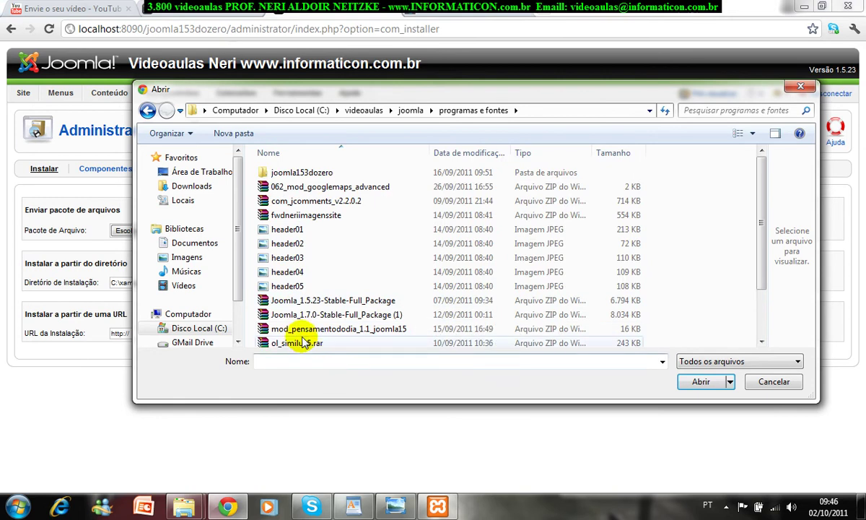
pyautogui.moveTo(761, 217); pyautogui.dragTo(762, 242)
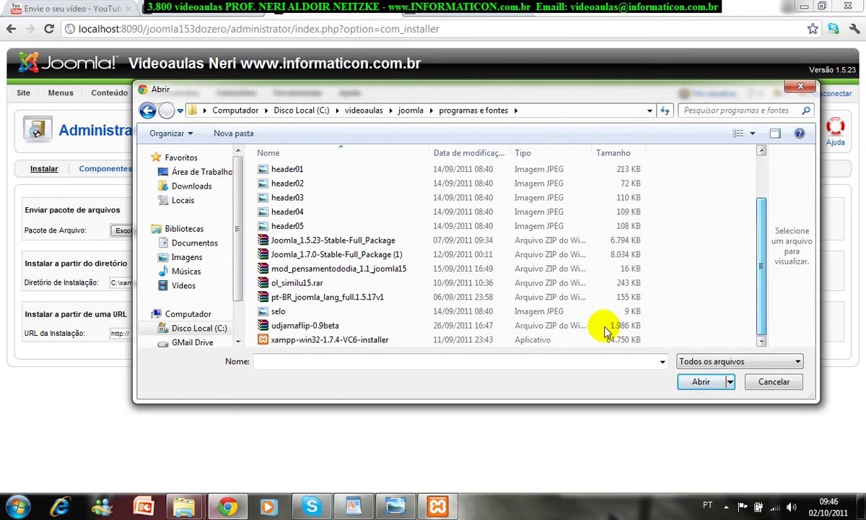
pyautogui.click(314, 326)
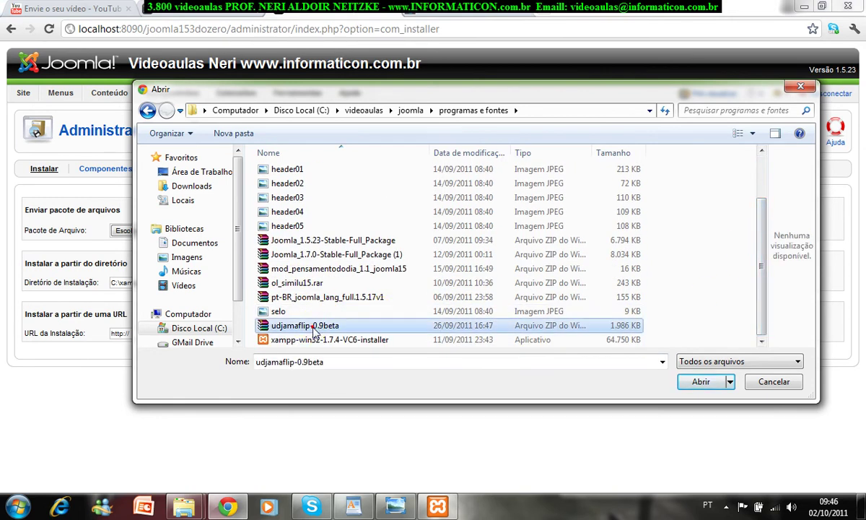
pyautogui.click(701, 381)
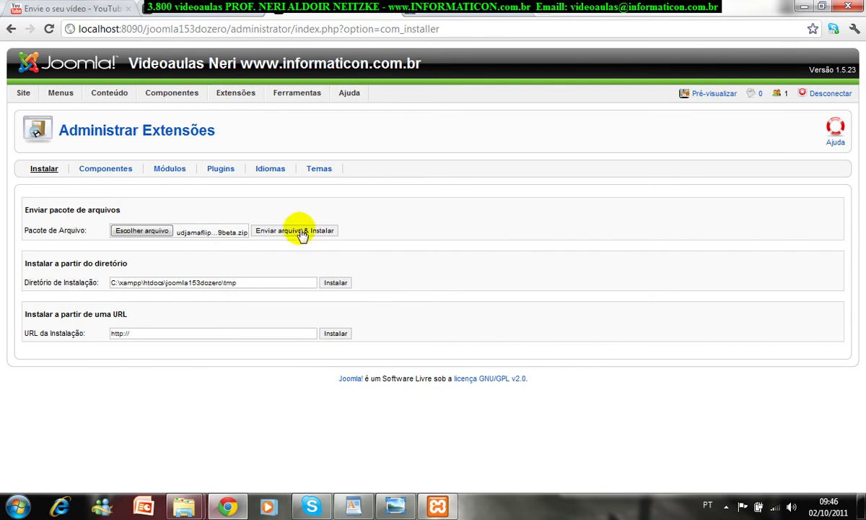
pyautogui.click(300, 232)
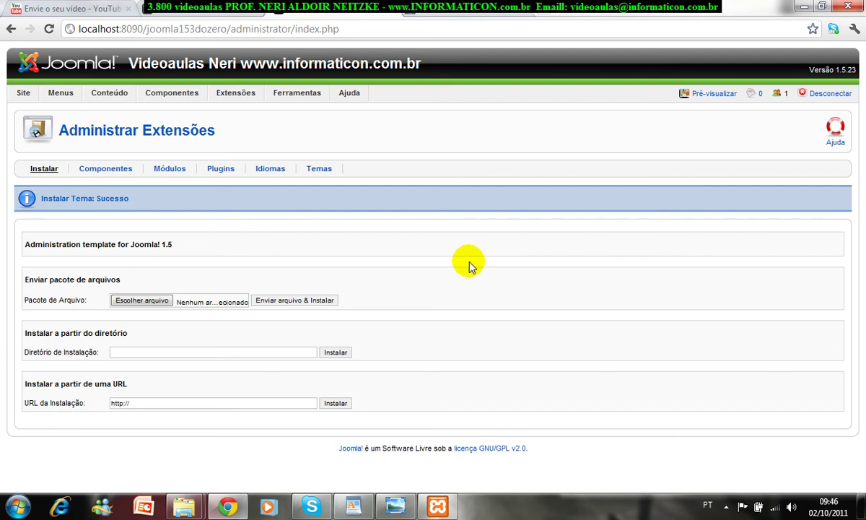
# In Windows Explorer, examine C:\xampp\htdocs\joomla153dozero\administrator\templates\udjamaflip and go back up to the administrator folder
pyautogui.moveTo(183, 505)
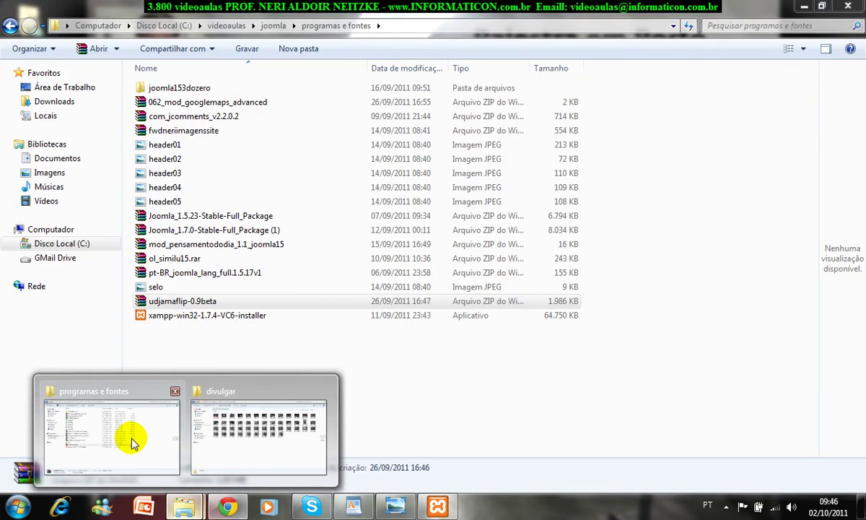
pyautogui.click(133, 442)
pyautogui.click(71, 246)
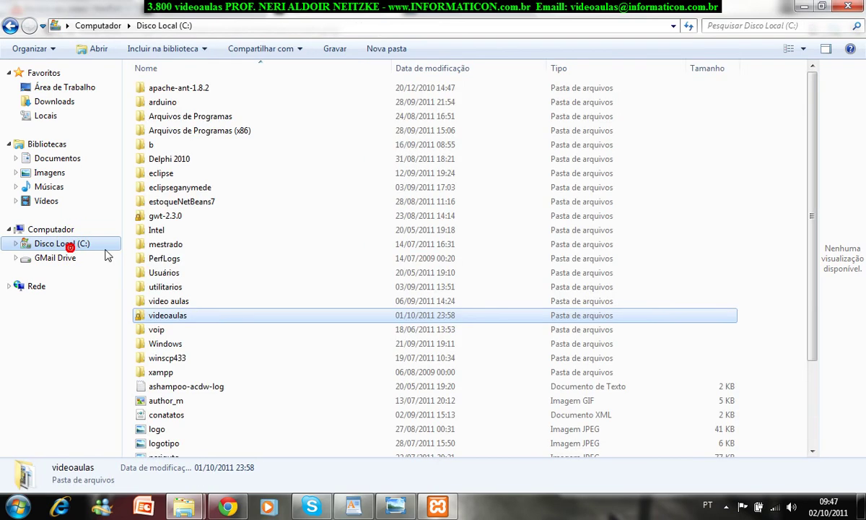
pyautogui.doubleClick(169, 372)
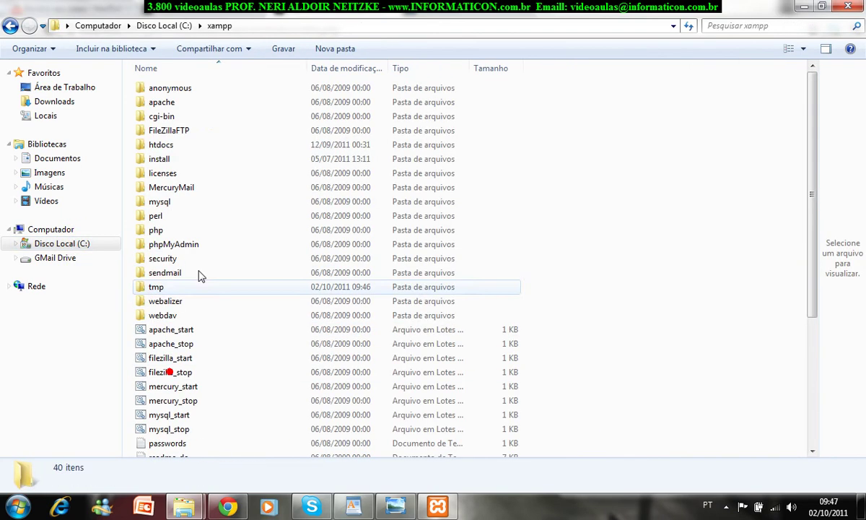
pyautogui.doubleClick(170, 142)
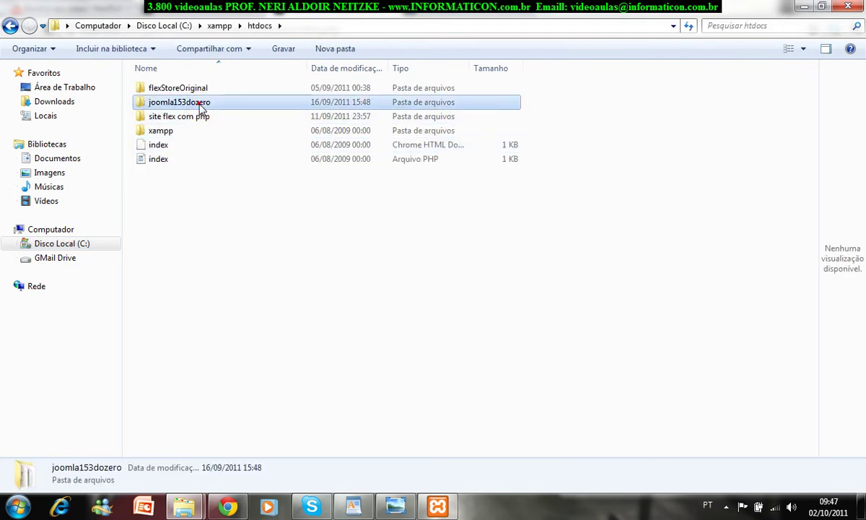
pyautogui.doubleClick(201, 104)
pyautogui.doubleClick(212, 87)
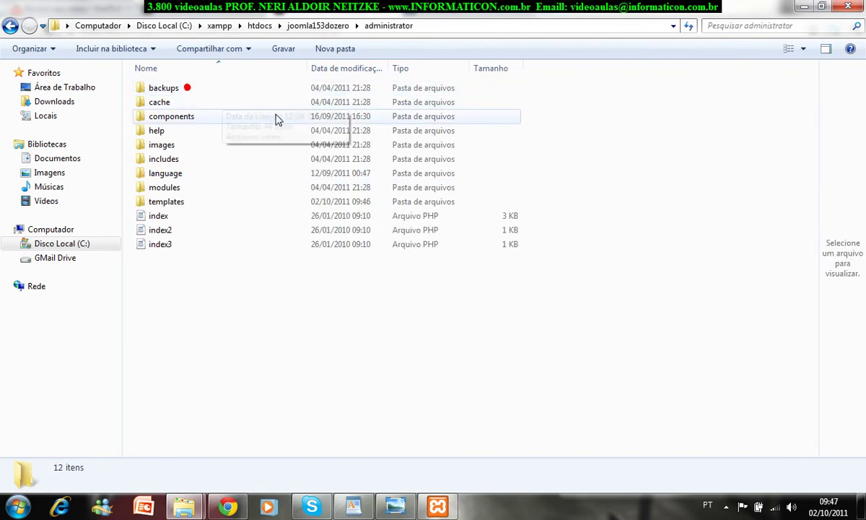
pyautogui.doubleClick(168, 201)
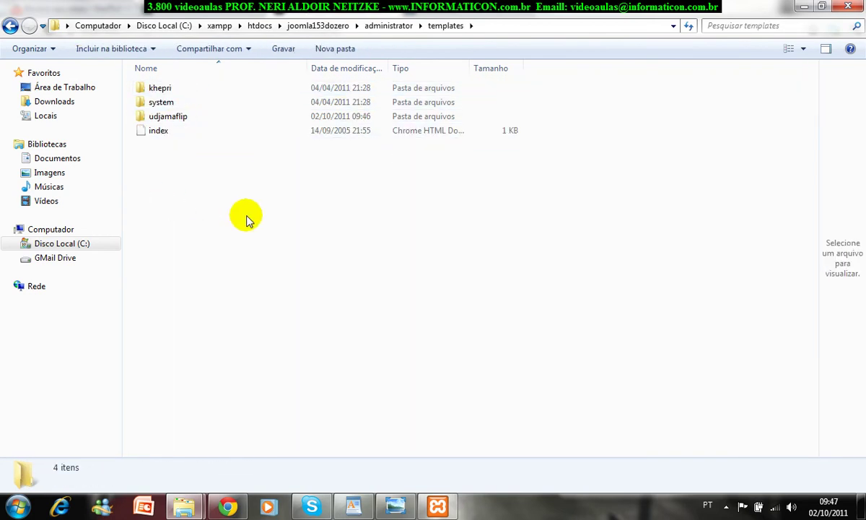
pyautogui.doubleClick(177, 118)
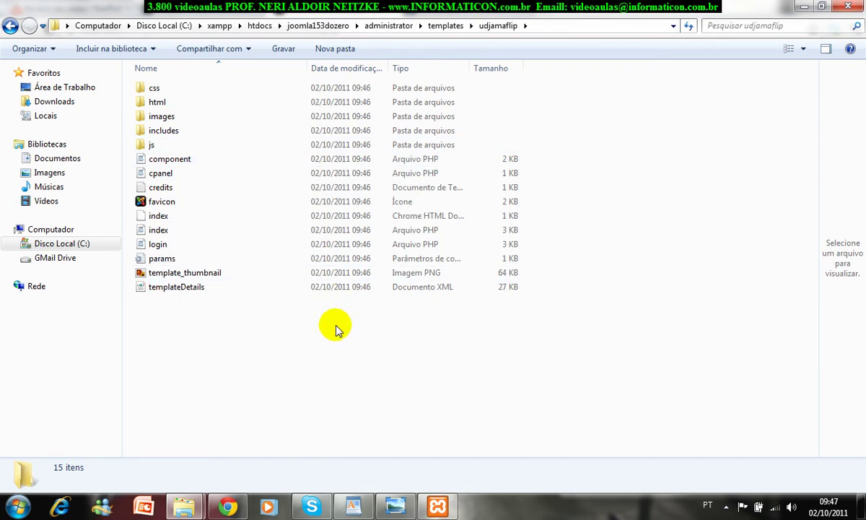
pyautogui.click(390, 26)
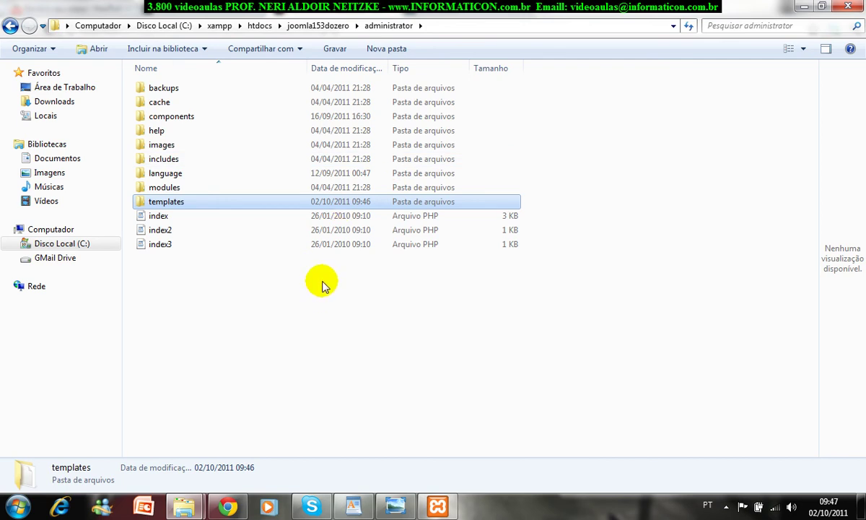
pyautogui.click(245, 352)
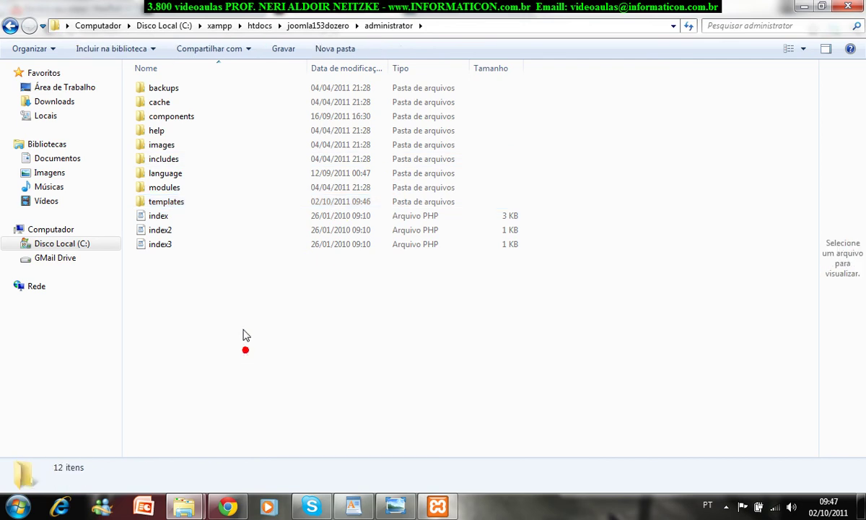
# Return to the Joomla administration in the browser and open the theme manager (Administrar Temas)
pyautogui.click(227, 508)
pyautogui.moveTo(304, 96)
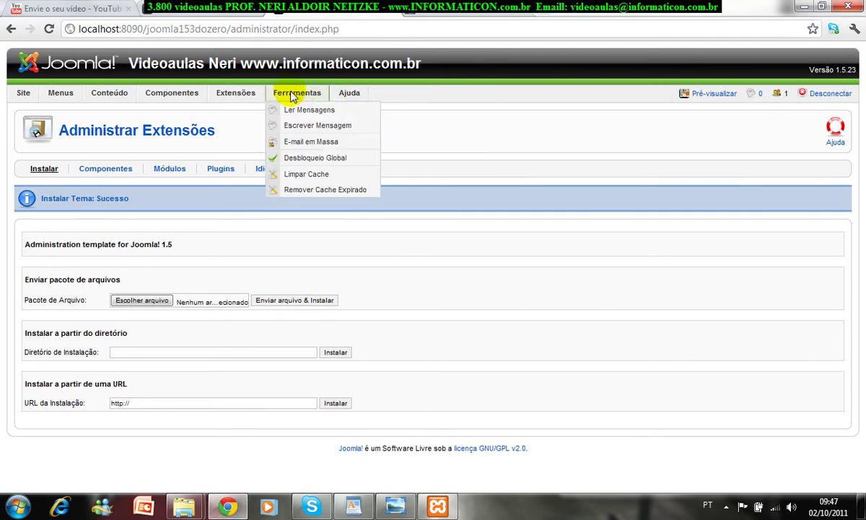
pyautogui.moveTo(235, 92)
pyautogui.click(253, 157)
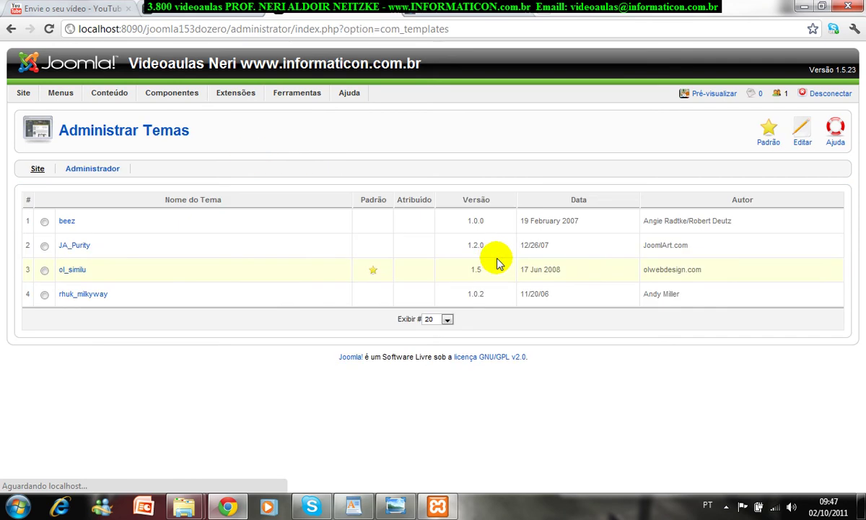
# List the administrator themes and make Udjamaflip the default administration theme
pyautogui.click(94, 169)
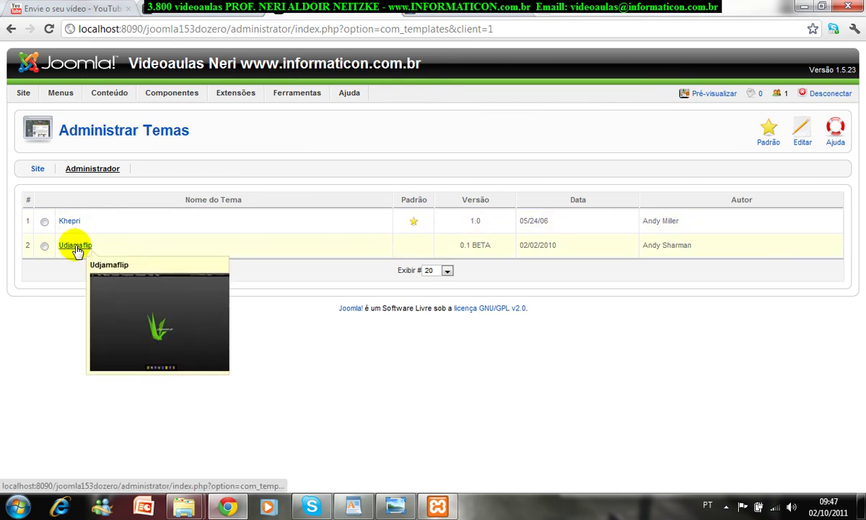
pyautogui.moveTo(76, 253)
pyautogui.click(44, 246)
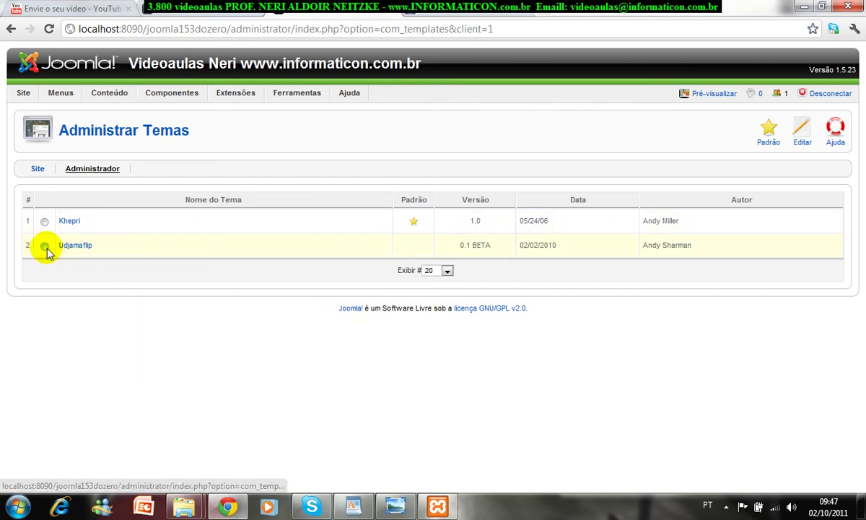
pyautogui.click(769, 139)
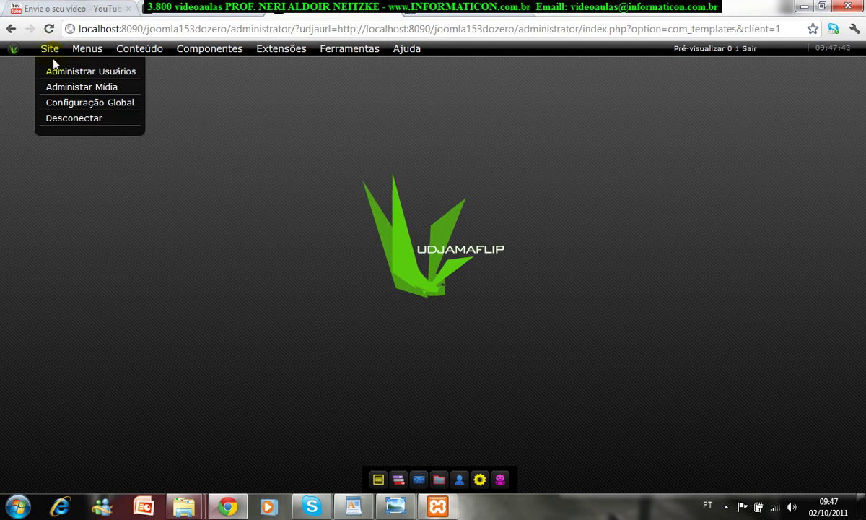
# Look over the menus of the new administration theme, view the public site's home page, and return to the administration
pyautogui.moveTo(156, 53)
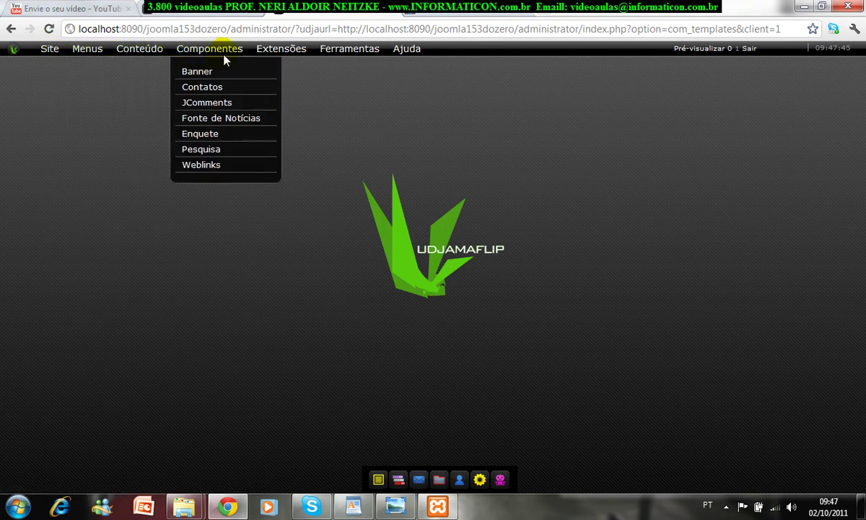
pyautogui.moveTo(277, 49)
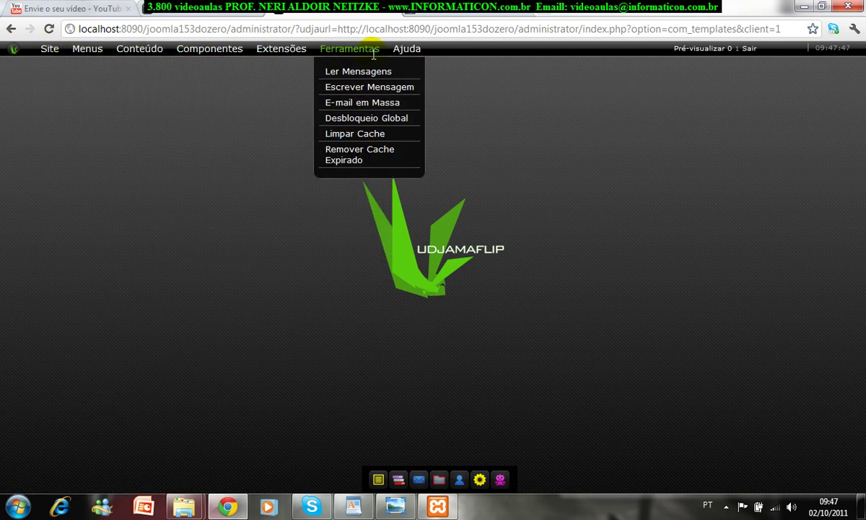
pyautogui.click(192, 13)
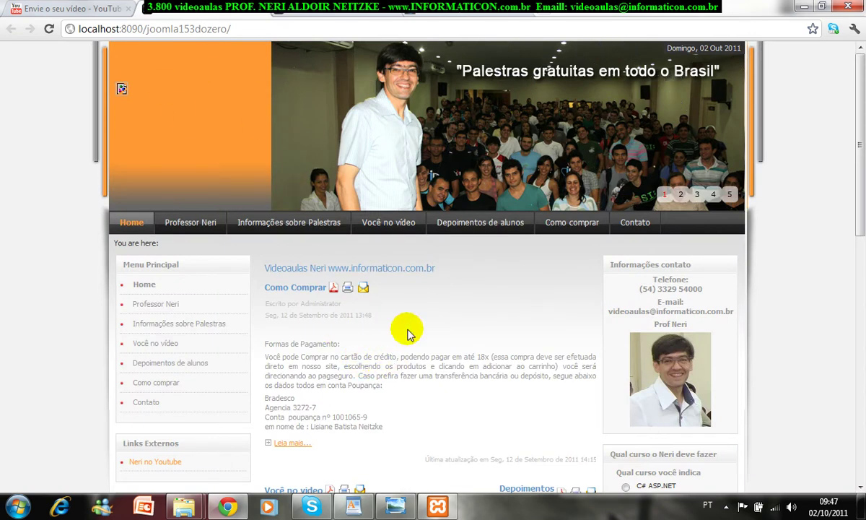
pyautogui.click(331, 12)
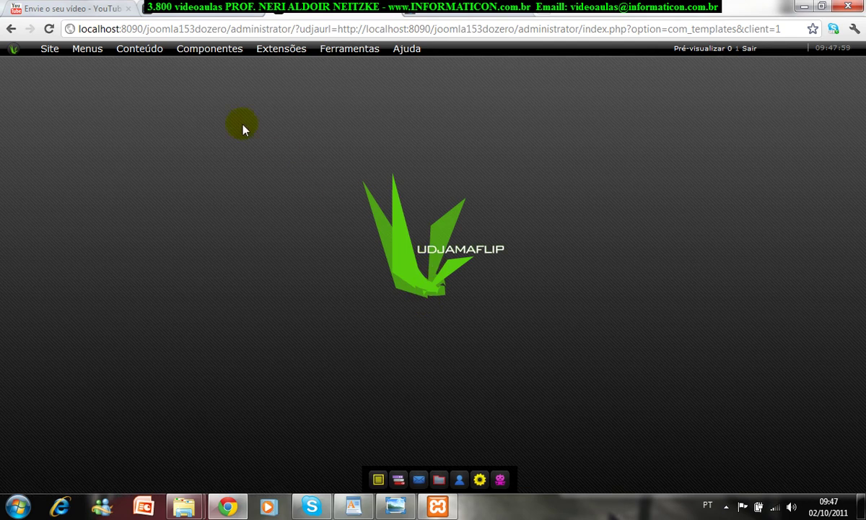
# Open the user manager (Administrar Usuários) and the article manager (Administrar Artigos) in the new administration theme
pyautogui.moveTo(50, 47)
pyautogui.click(65, 72)
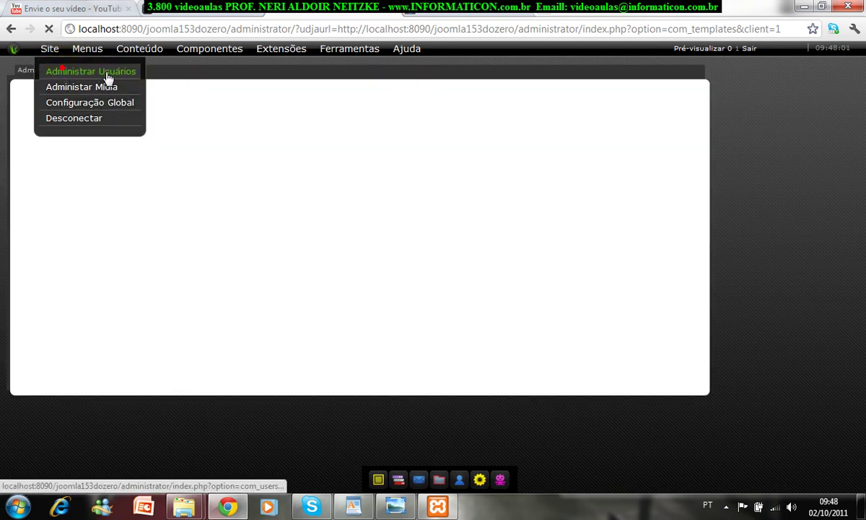
pyautogui.moveTo(139, 48)
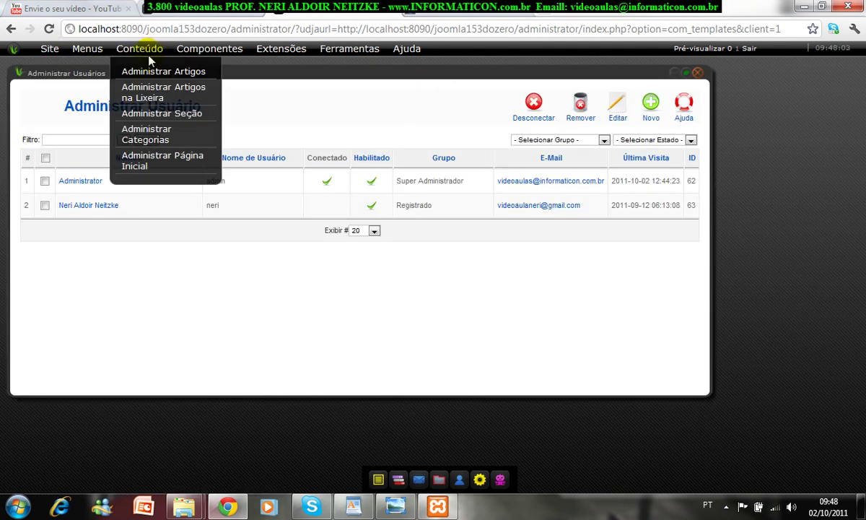
pyautogui.click(161, 73)
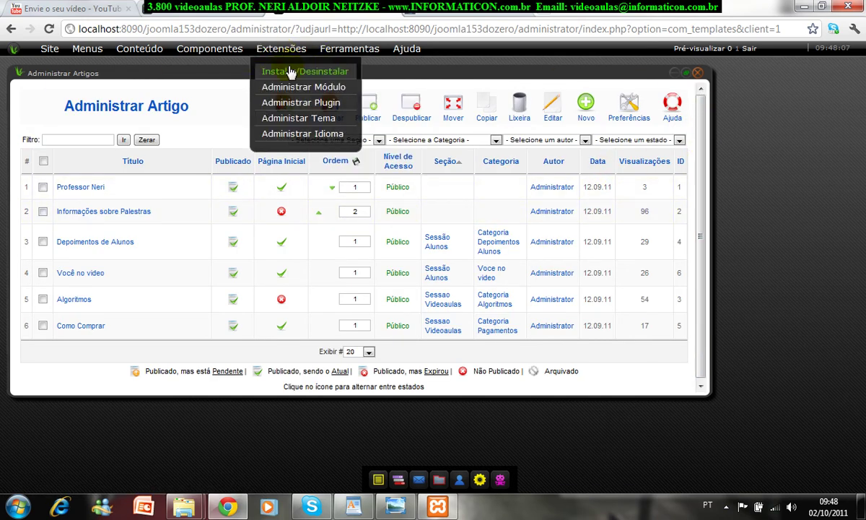
# Look over the Componentes and Extensões entries and the shortcut dock, and dismiss the avast! licence notification
pyautogui.moveTo(209, 48)
pyautogui.moveTo(218, 77)
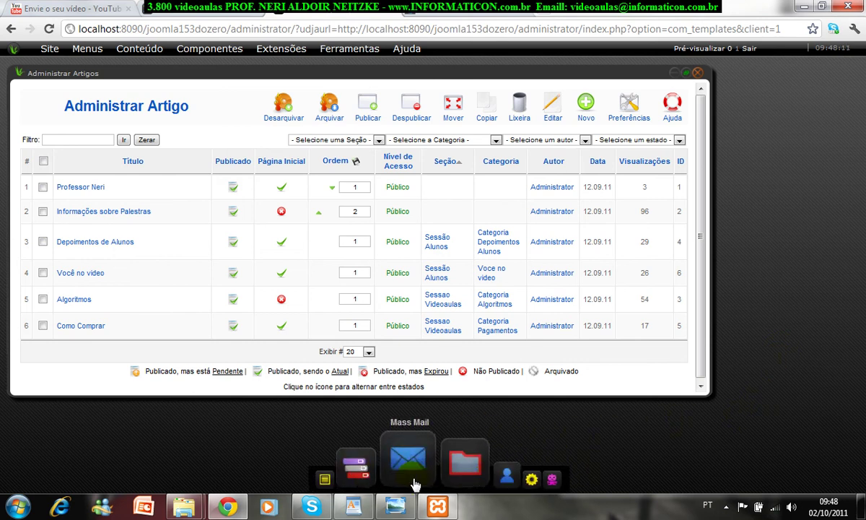
pyautogui.moveTo(58, 52)
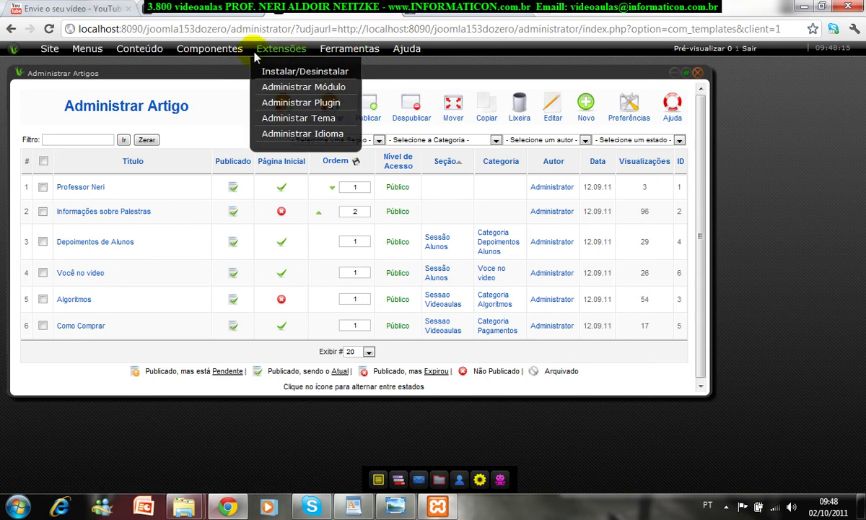
pyautogui.moveTo(231, 60)
pyautogui.moveTo(304, 62)
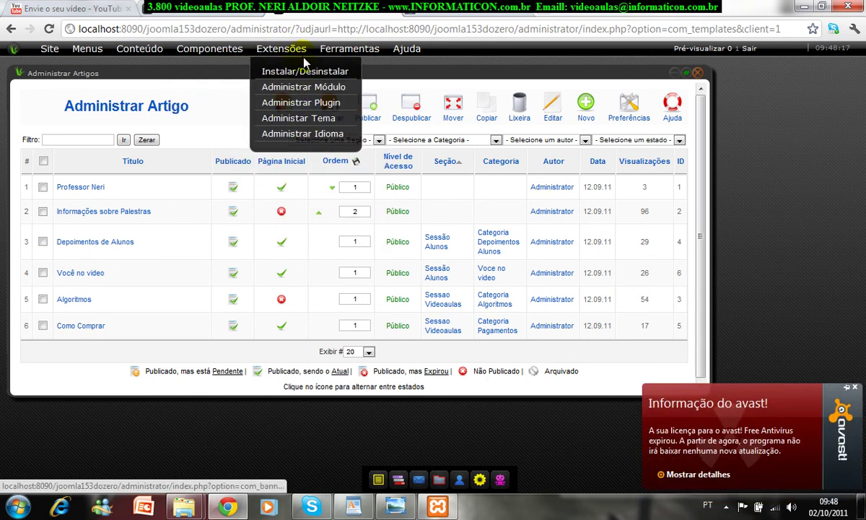
pyautogui.click(854, 389)
# Review the public site's home page from top to bottom and return to the article list in the administration
pyautogui.moveTo(342, 39)
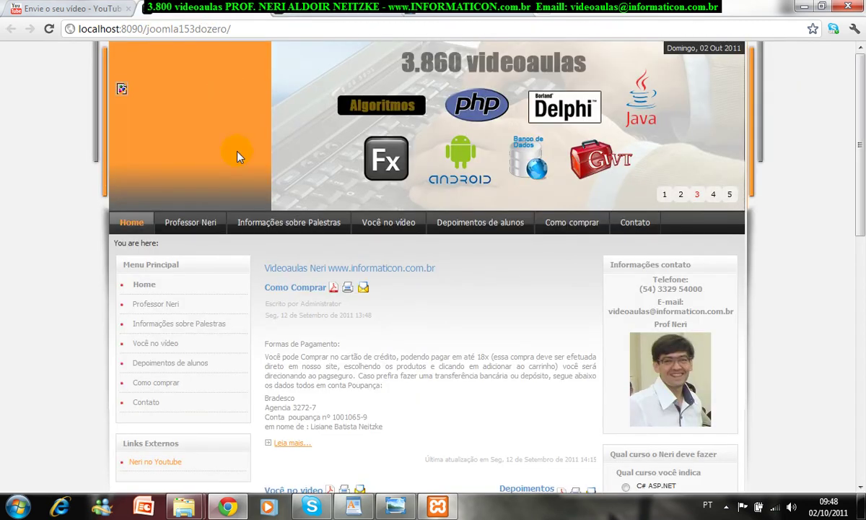
pyautogui.scroll(-15, 496, 328)
pyautogui.scroll(15, 496, 332)
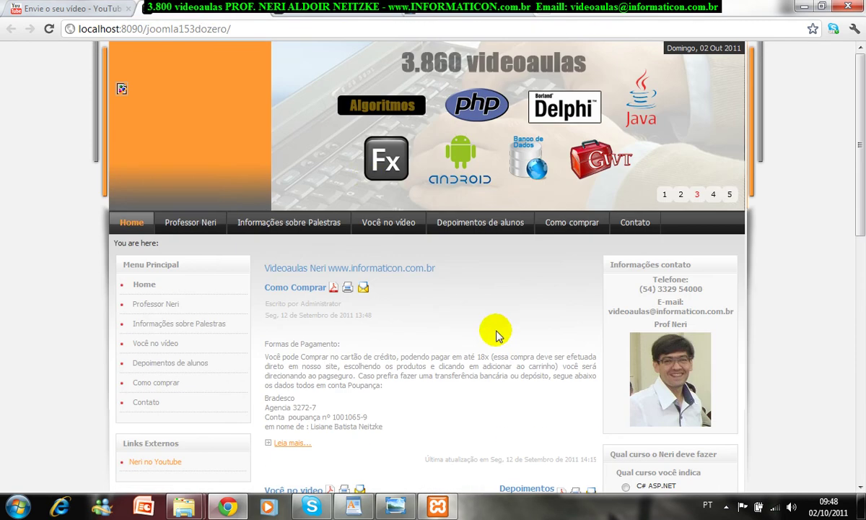
pyautogui.click(332, 14)
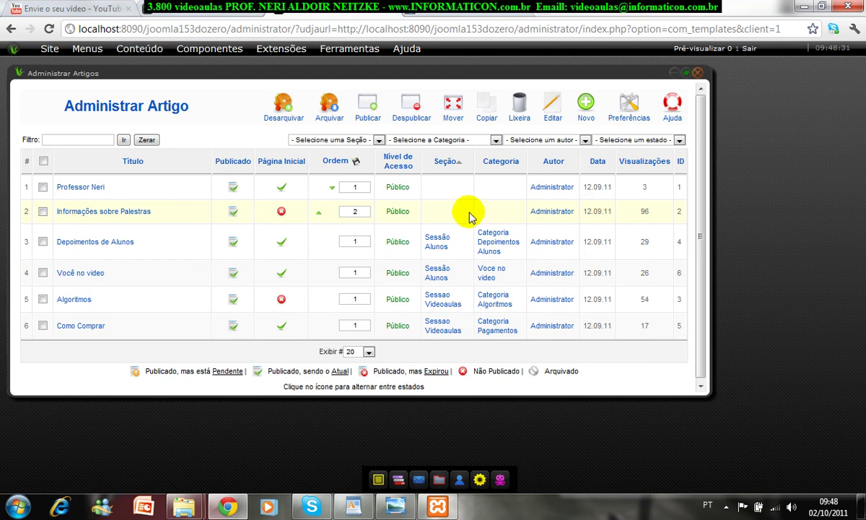
pyautogui.scroll(-1, 505, 228)
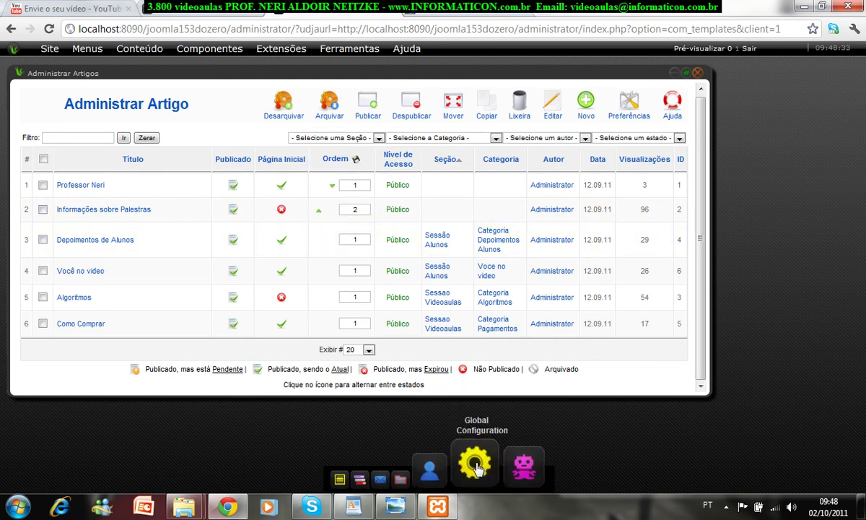